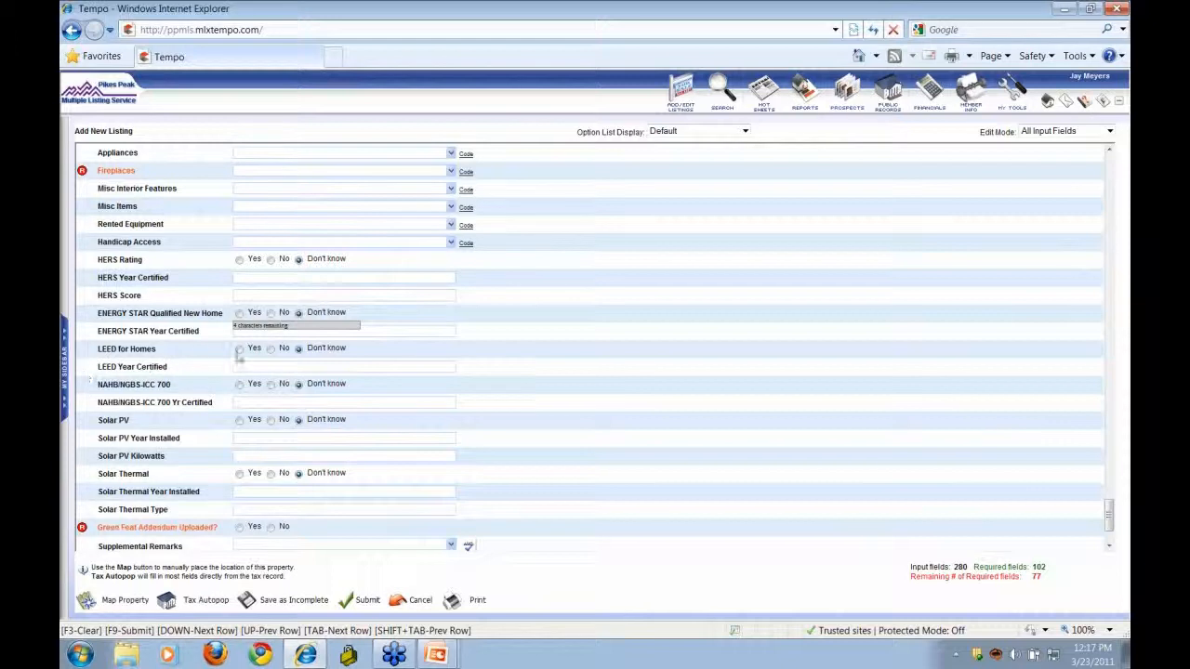
- Scroll to the end of the listing form and give the Virtual Tour field its Virtual Tour option
{"action": "left_click", "coordinate": [528, 395]}
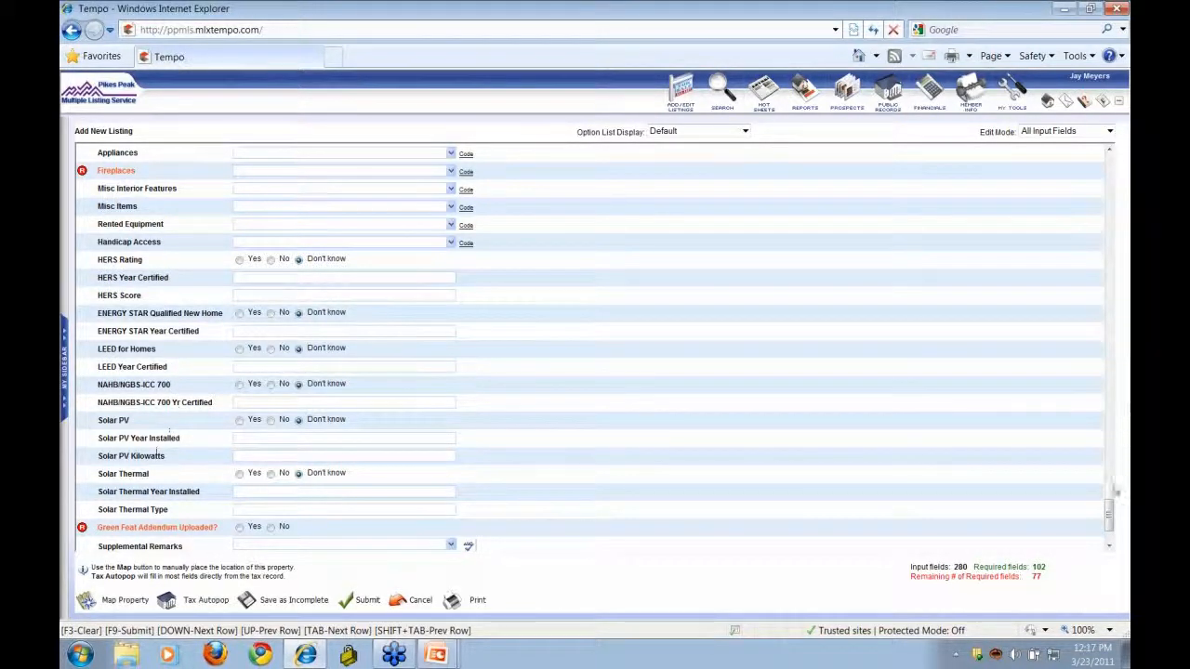
{"action": "left_click_drag", "start_coordinate": [1109, 516], "coordinate": [1110, 528]}
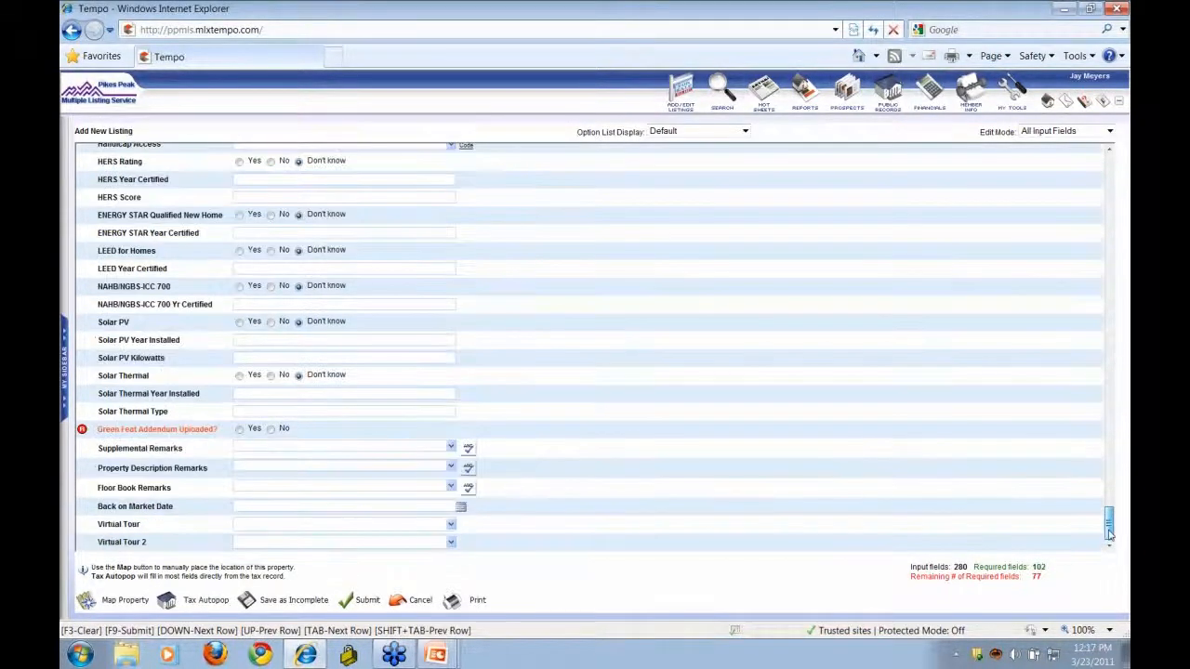
{"action": "left_click", "coordinate": [291, 526]}
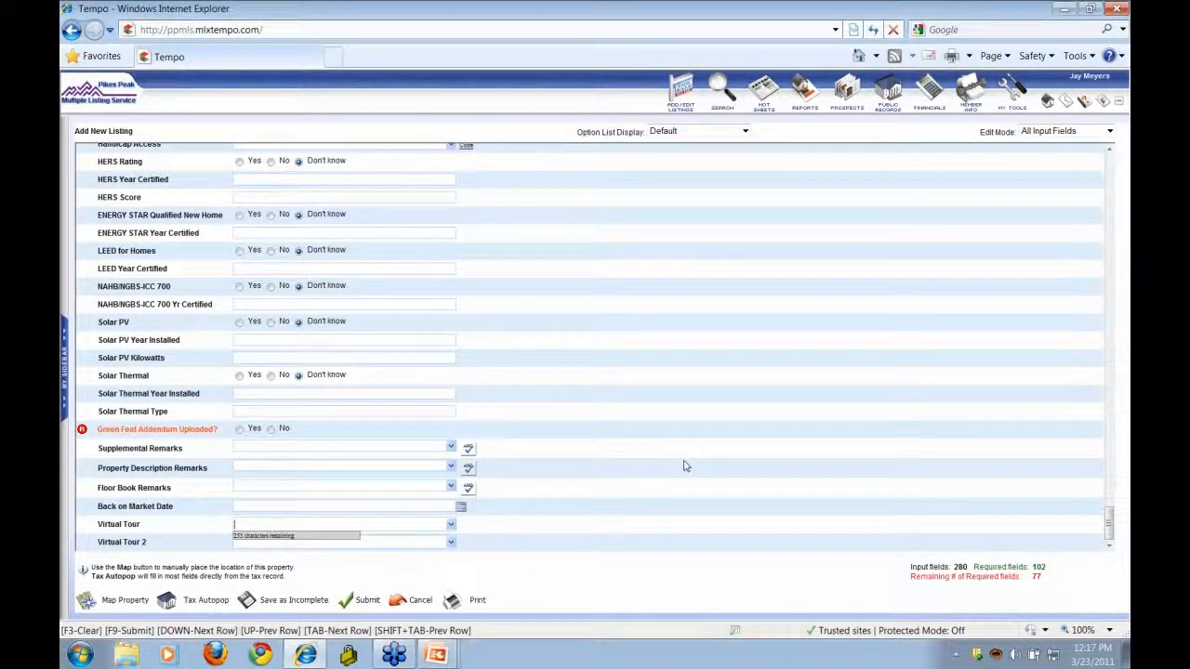
{"action": "left_click", "coordinate": [450, 528]}
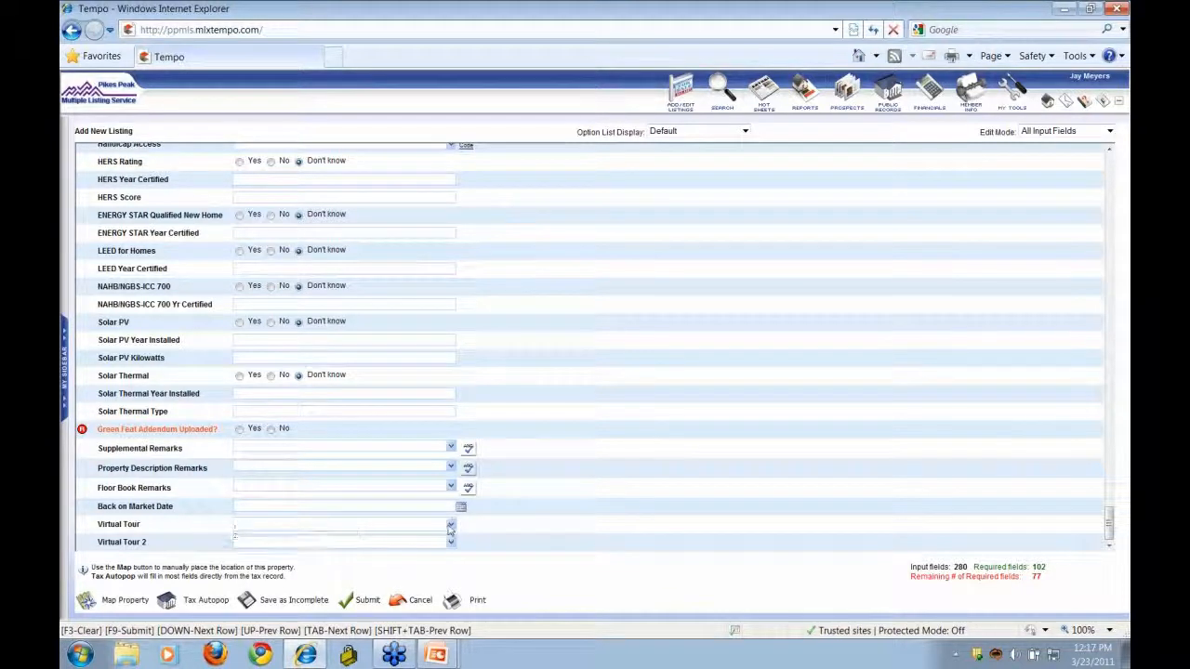
{"action": "left_click", "coordinate": [321, 539]}
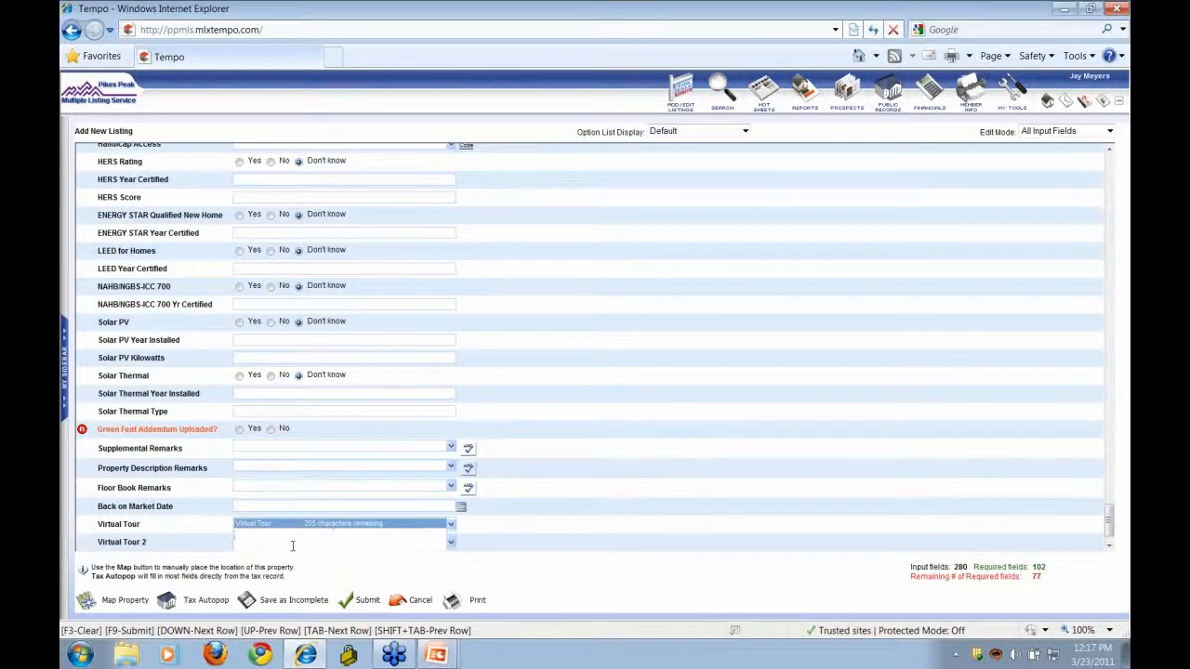
{"action": "left_click", "coordinate": [292, 542]}
{"action": "type", "text": "www.t"}
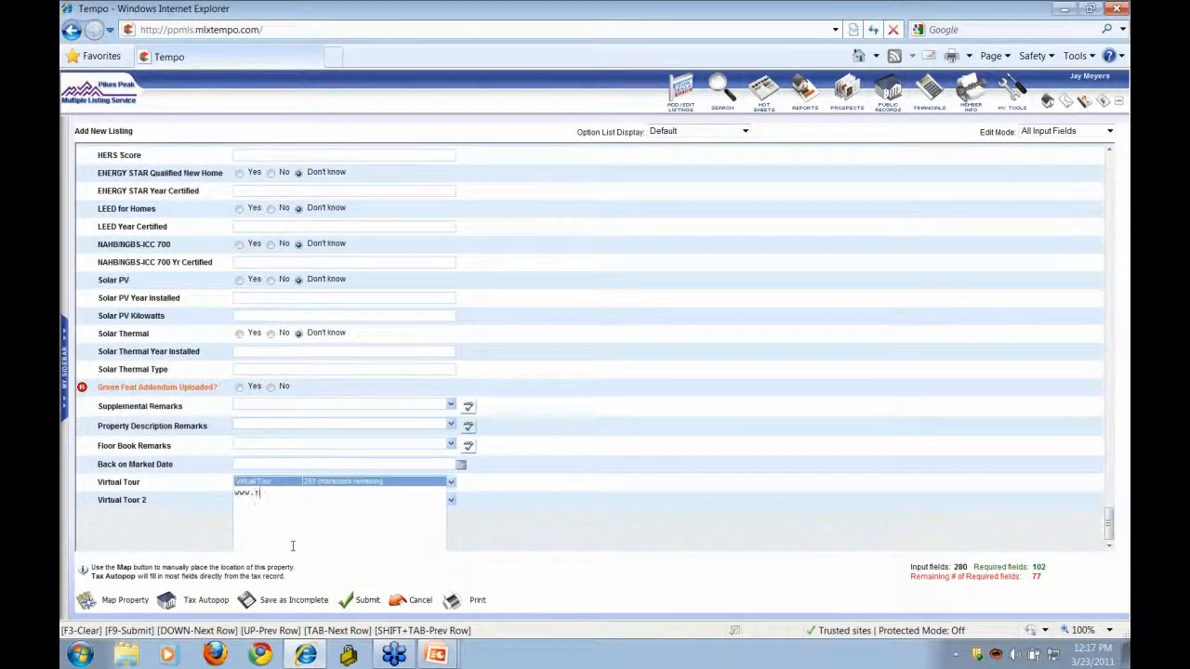
{"action": "type", "text": "our.com"}
- Scroll the form back up to the Main, Lower and Basement Bath rows
{"action": "scroll", "coordinate": [638, 361], "scroll_direction": "up", "scroll_amount": 10}
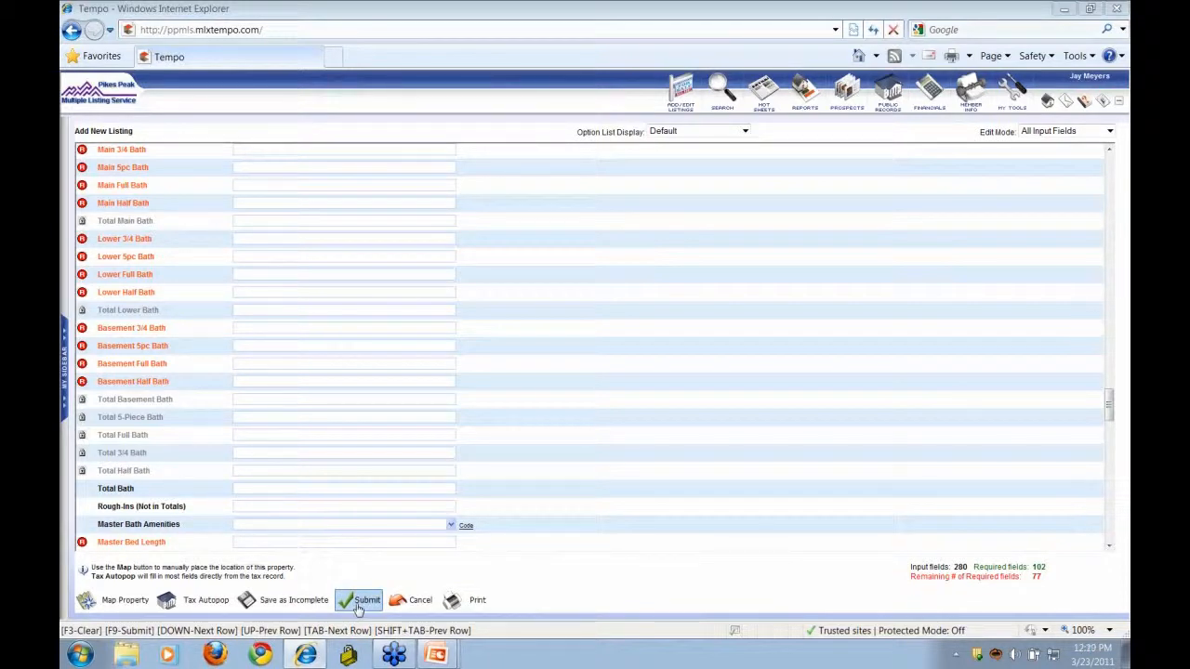
{"action": "left_click", "coordinate": [190, 603]}
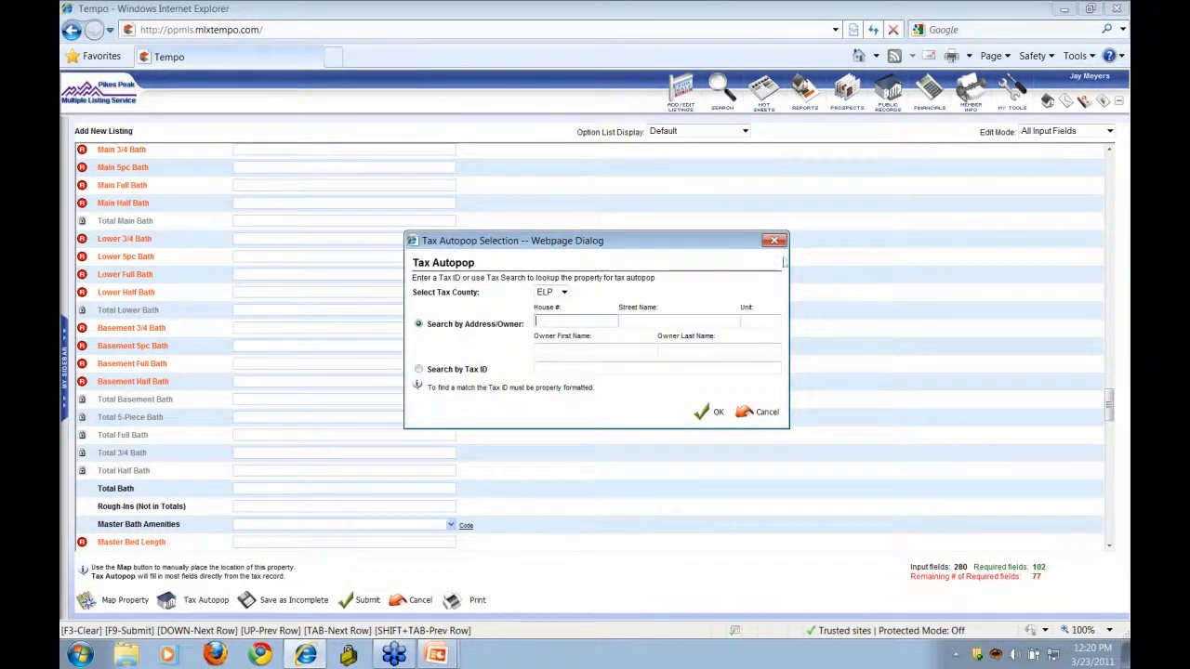
{"action": "left_click", "coordinate": [779, 245]}
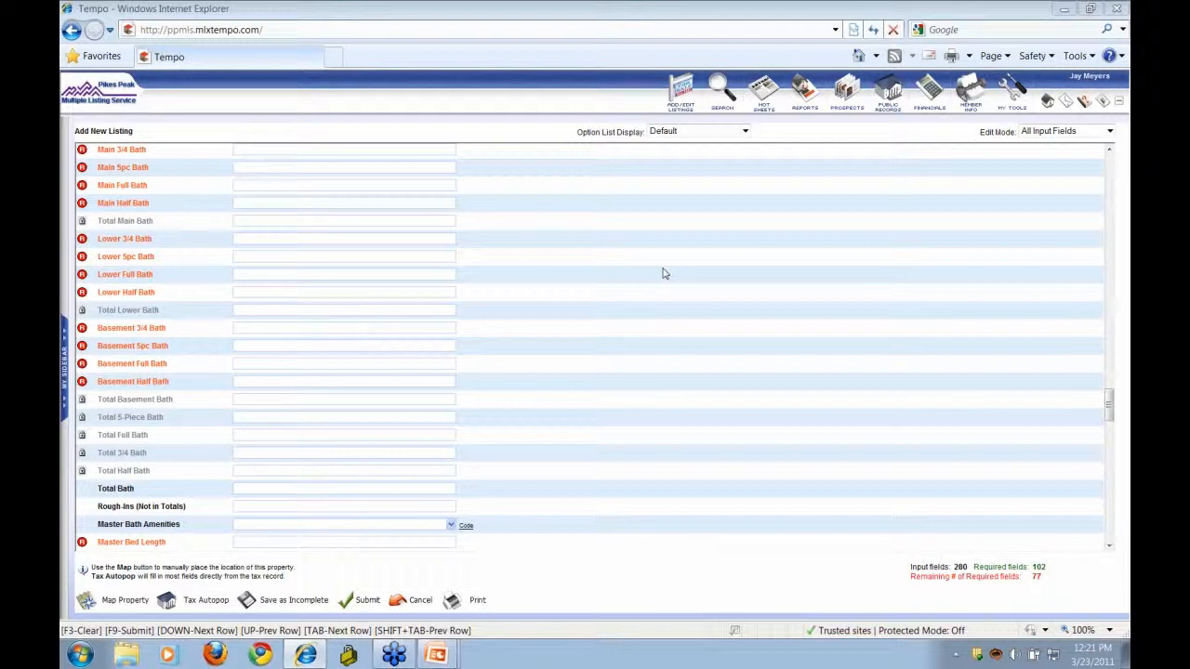
{"action": "left_click", "coordinate": [192, 602]}
{"action": "left_click", "coordinate": [682, 107]}
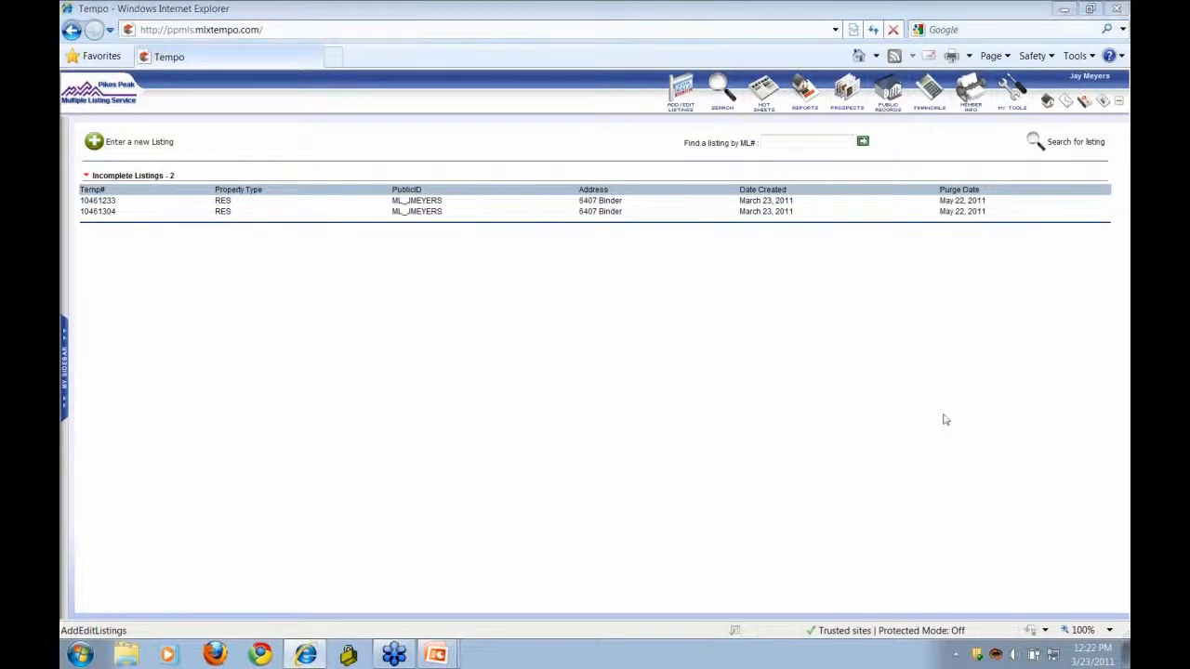
{"action": "left_click", "coordinate": [423, 212]}
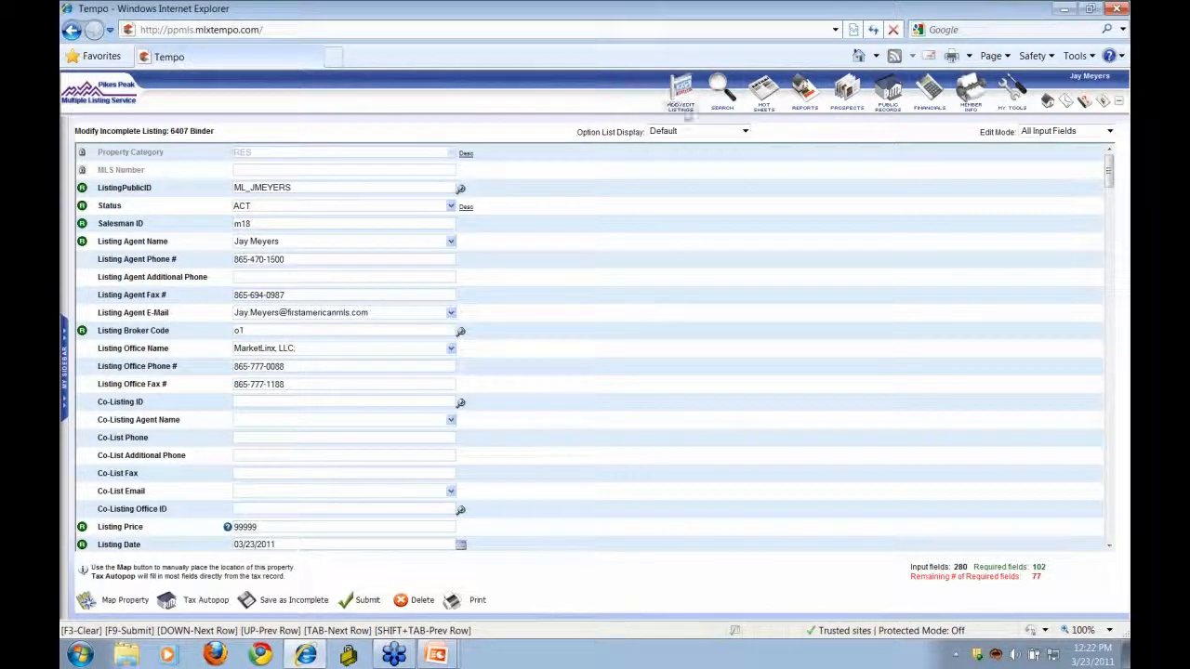
{"action": "left_click", "coordinate": [683, 104]}
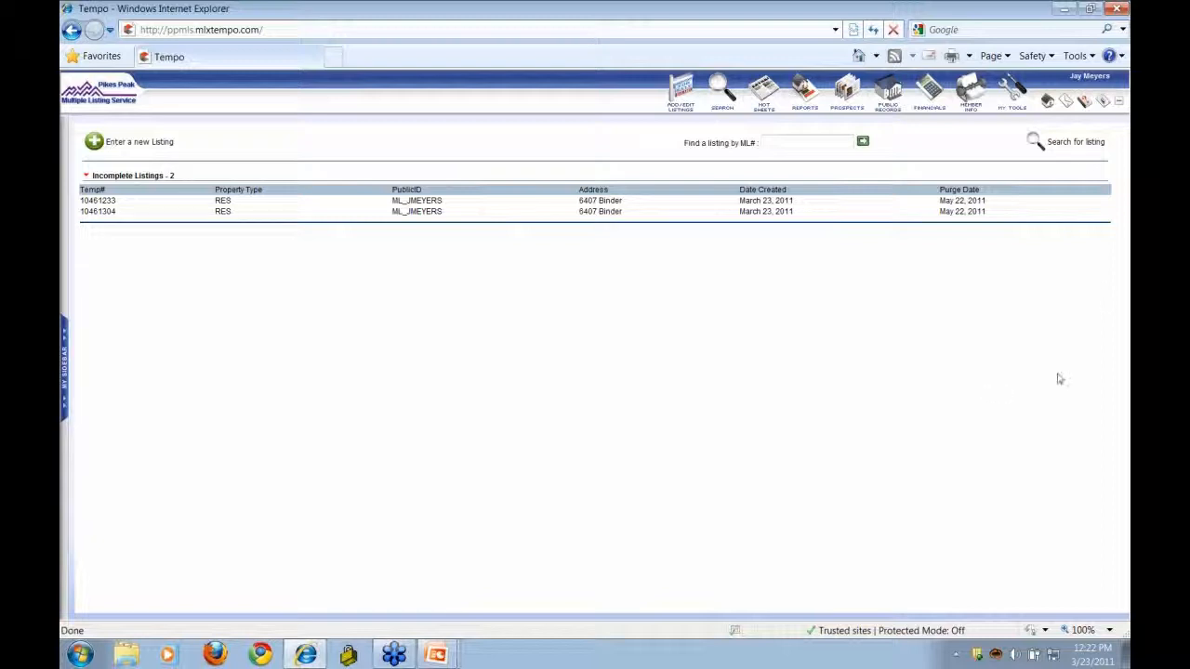
- Return to the welcome dashboard using the toolbar home icon
{"action": "left_click", "coordinate": [1048, 104]}
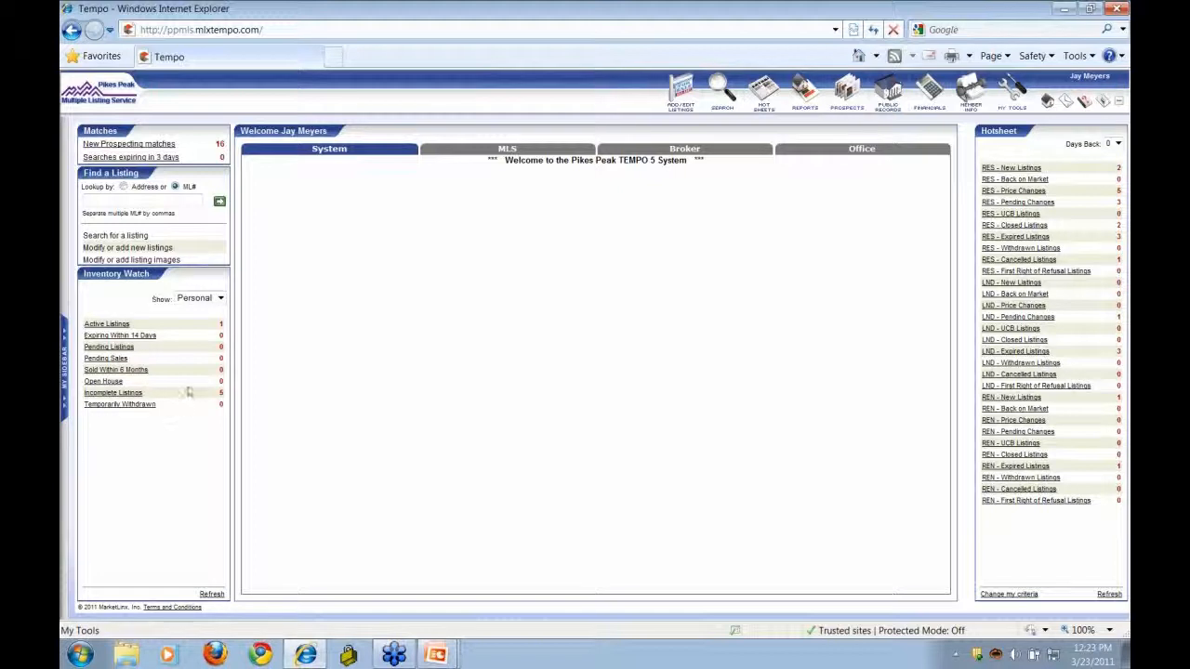
- Keep Inventory Watch on Personal and show the agent's Active Listings
{"action": "left_click", "coordinate": [221, 299]}
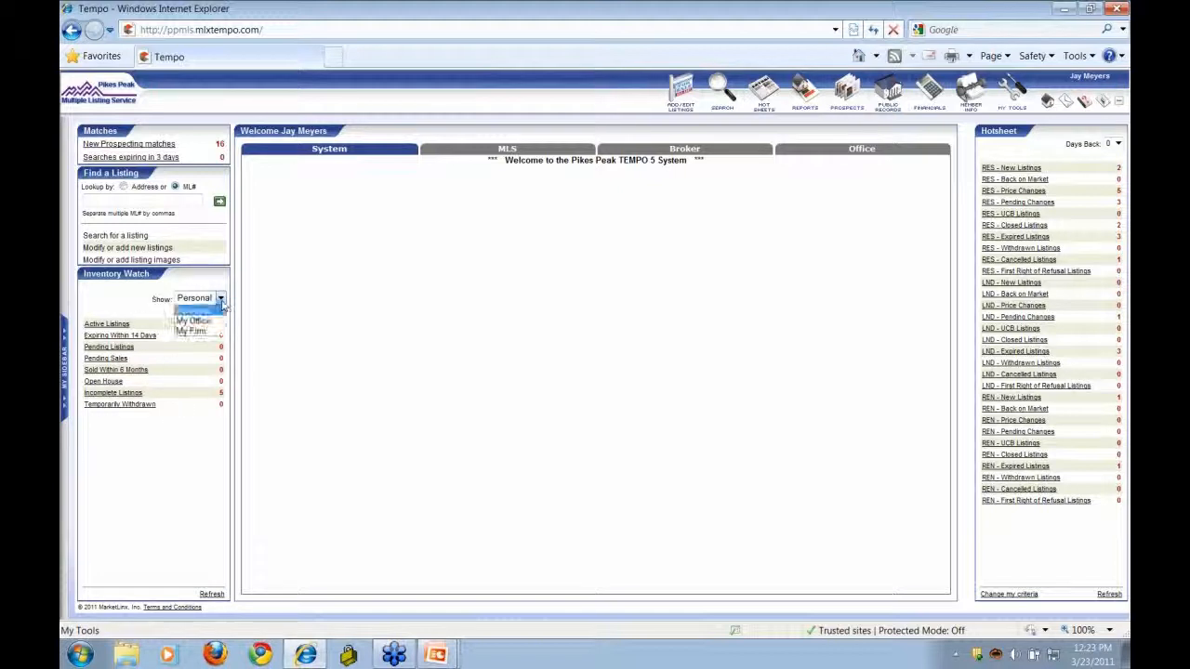
{"action": "left_click", "coordinate": [222, 304]}
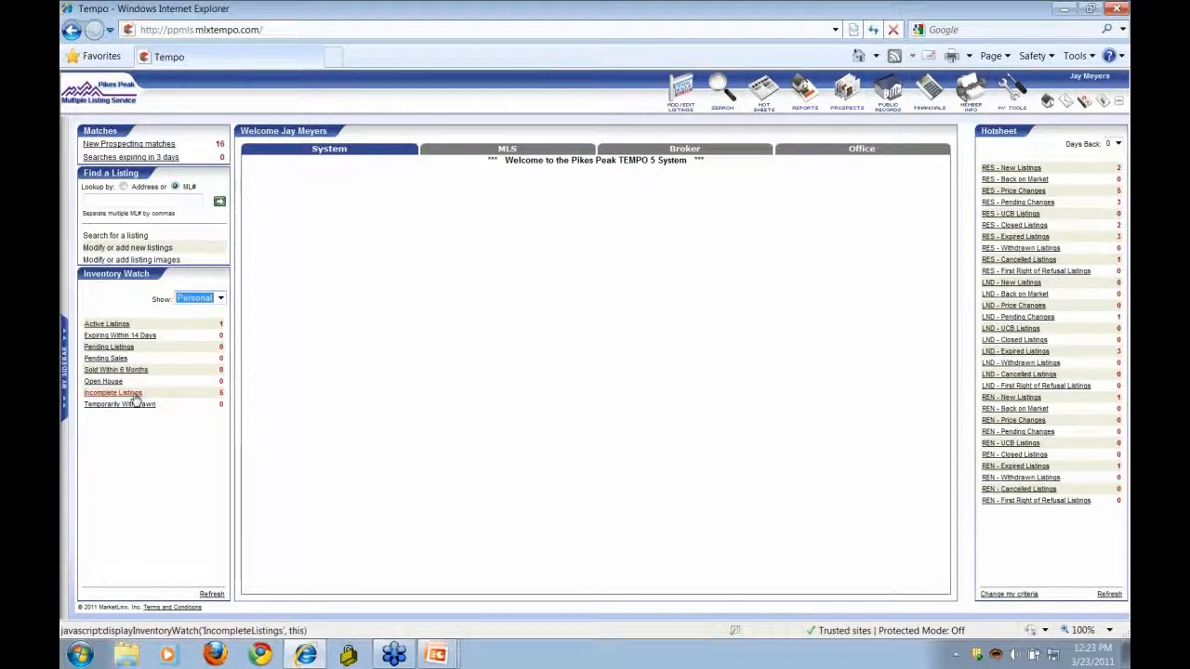
{"action": "left_click", "coordinate": [118, 328]}
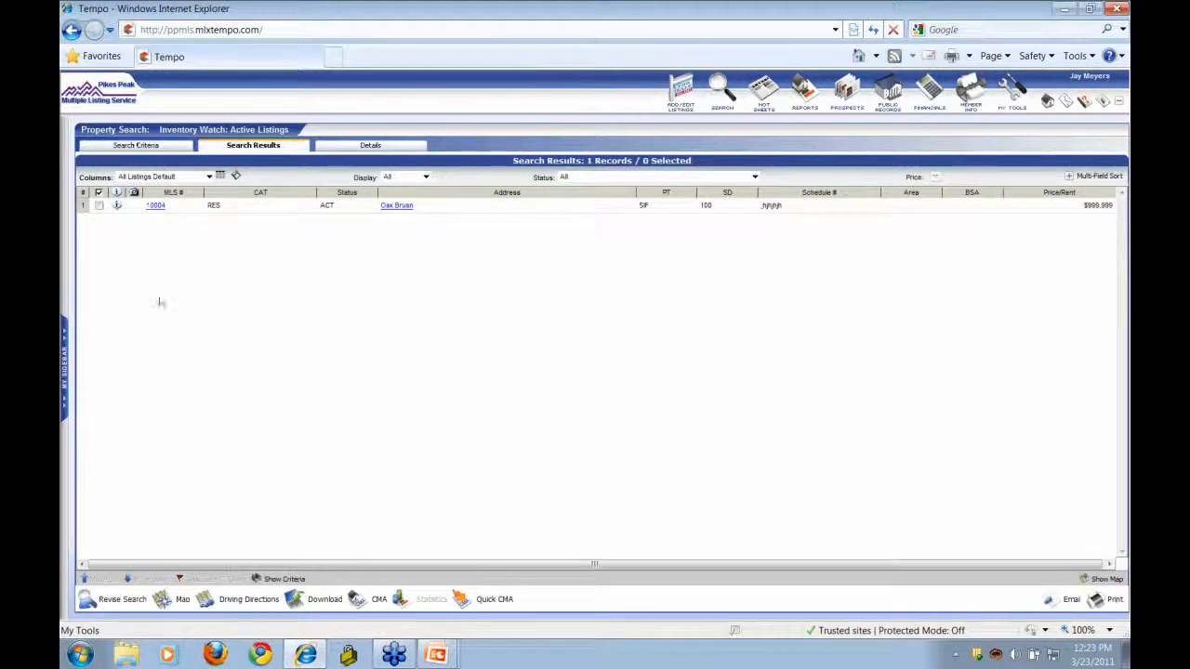
- Switch to the Details tab for the Oak Brush listing, MLS 10004
{"action": "mouse_move", "coordinate": [117, 205]}
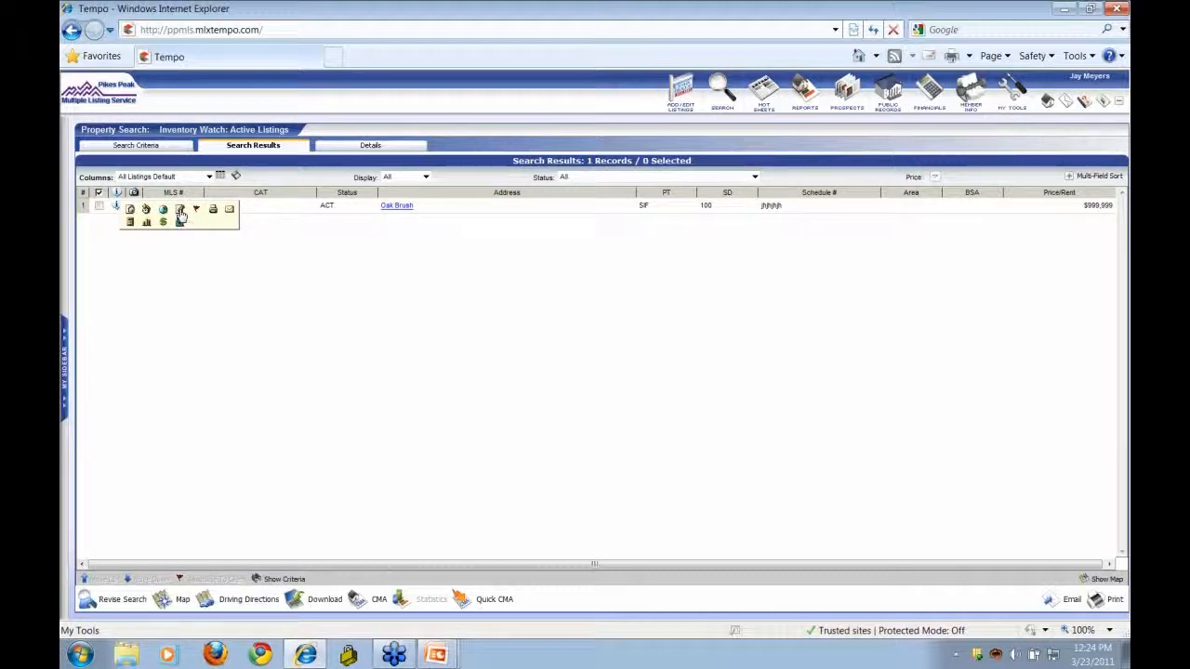
{"action": "left_click", "coordinate": [370, 146]}
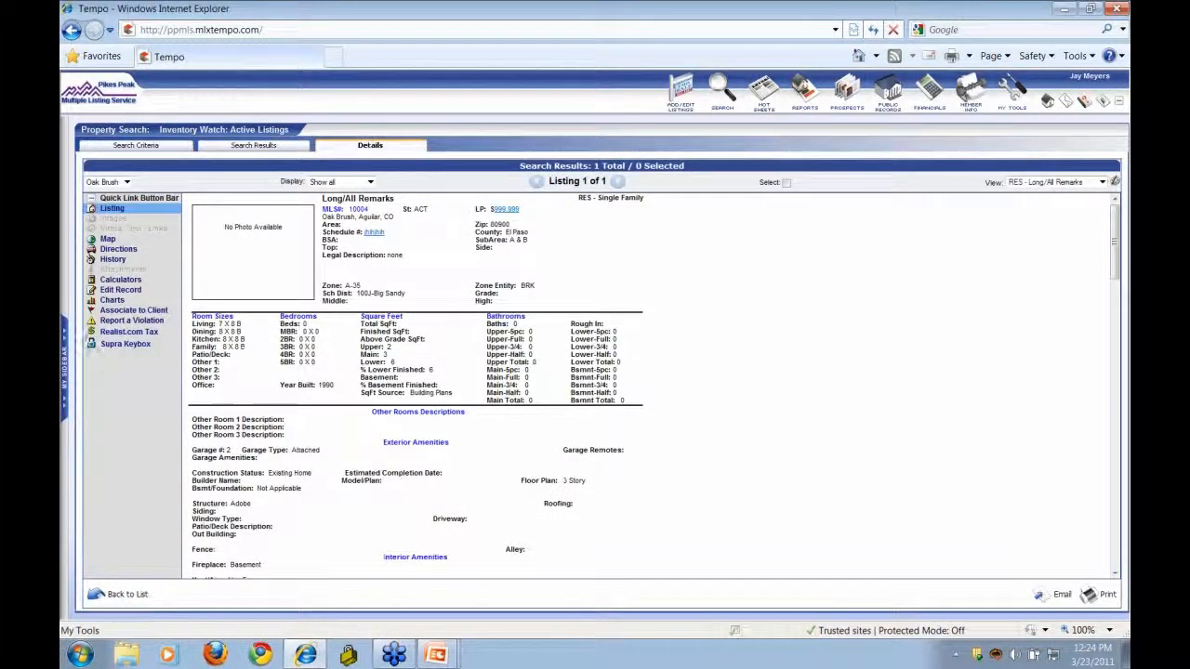
- Choose Edit Record in the Quick Link bar to reach the Oak Brush management page
{"action": "left_click", "coordinate": [131, 294]}
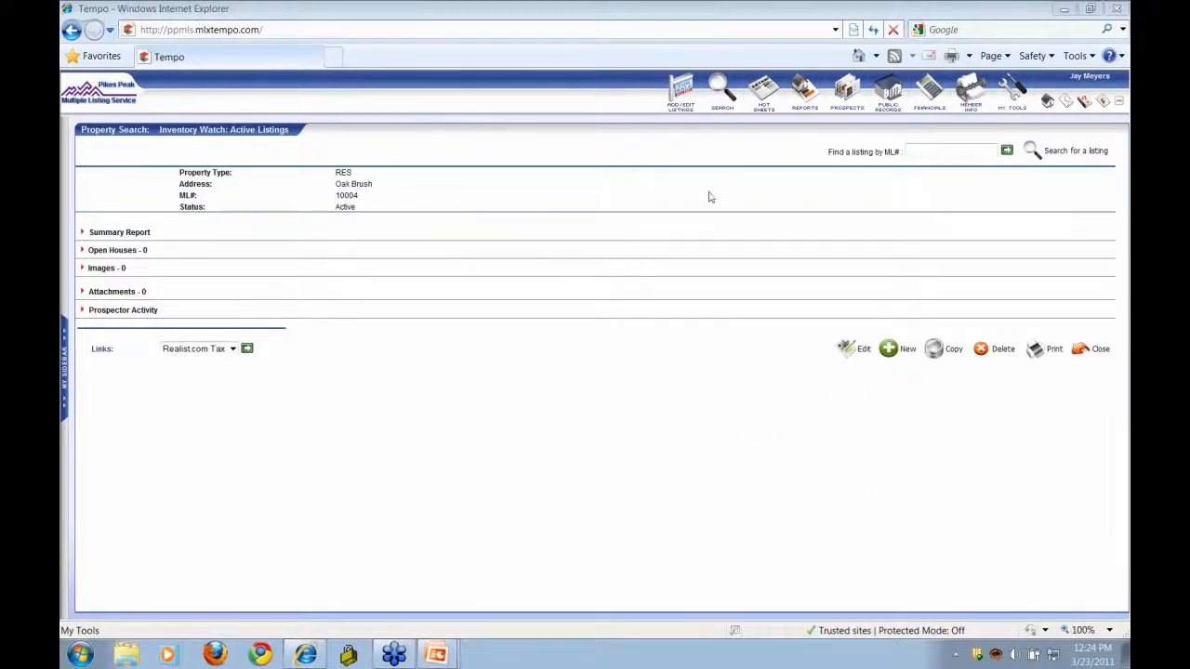
- Edit the Oak Brush listing and lower its price from 999999 to 98000
{"action": "left_click", "coordinate": [852, 353]}
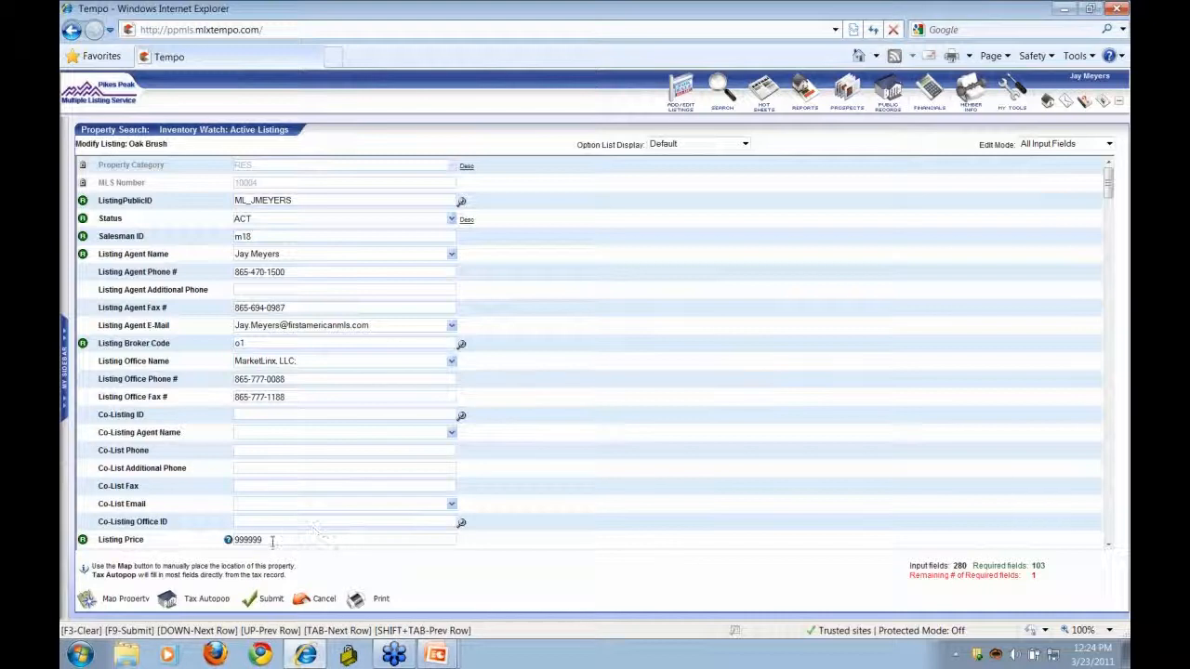
{"action": "left_click_drag", "start_coordinate": [273, 542], "coordinate": [234, 540]}
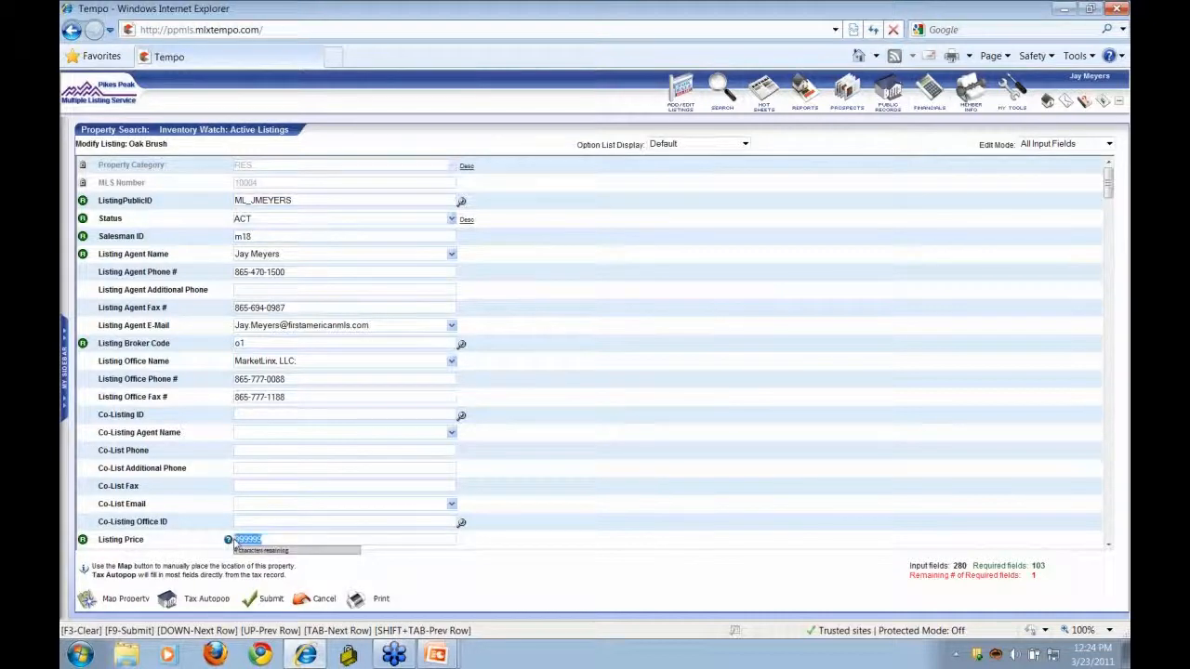
{"action": "type", "text": "86"}
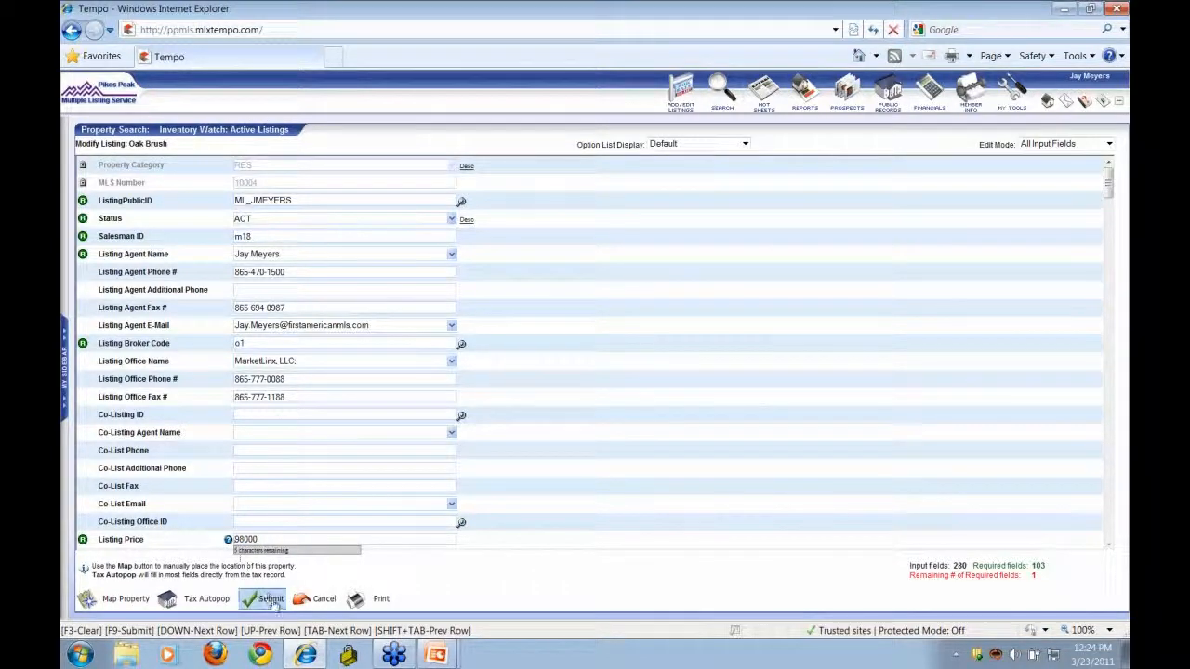
{"action": "left_click", "coordinate": [270, 600]}
{"action": "left_click", "coordinate": [273, 604]}
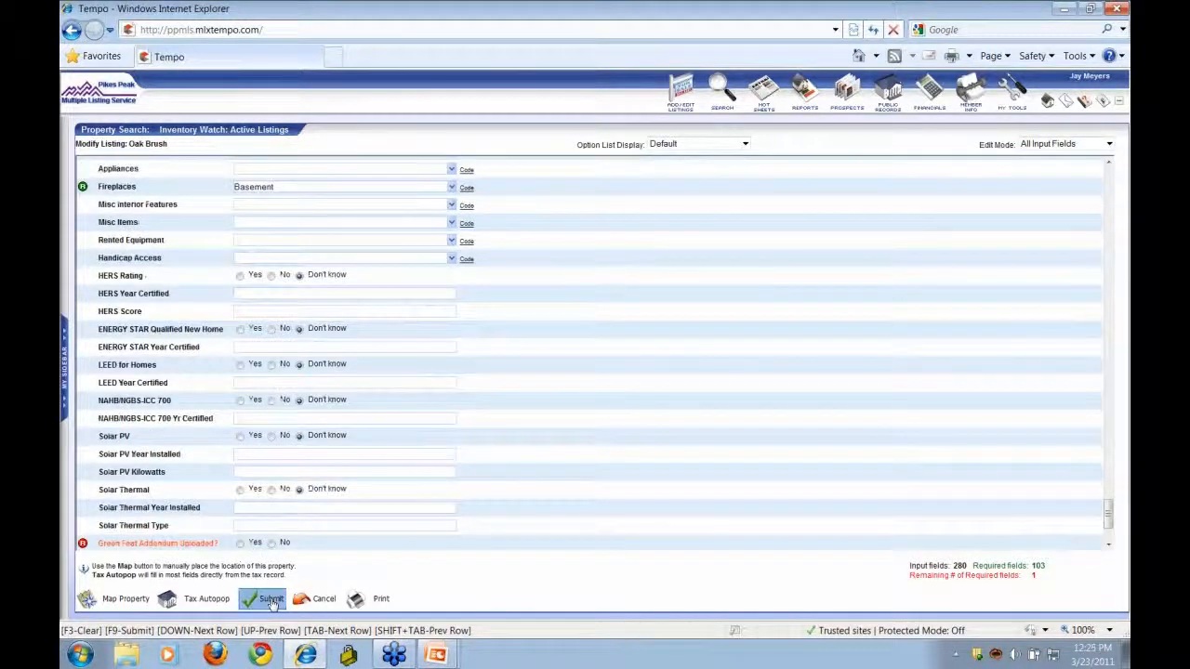
- Answer No for Green Feat Addendum Uploaded, resubmit, and dismiss the missing Area warning
{"action": "left_click", "coordinate": [272, 545]}
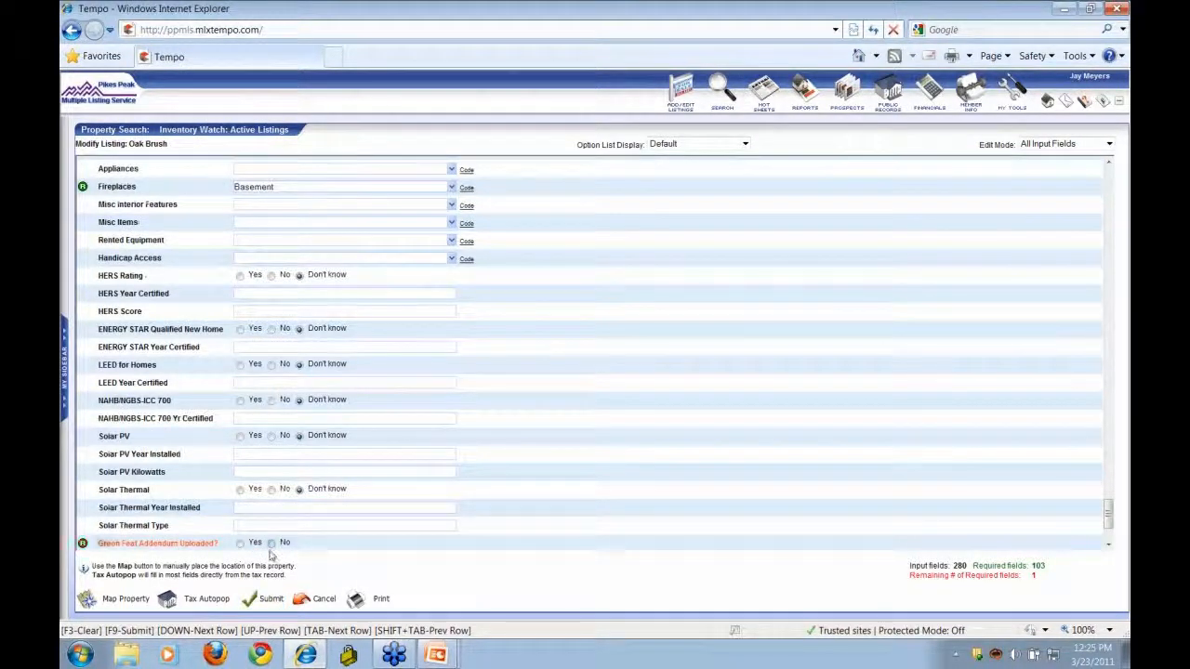
{"action": "left_click", "coordinate": [268, 599]}
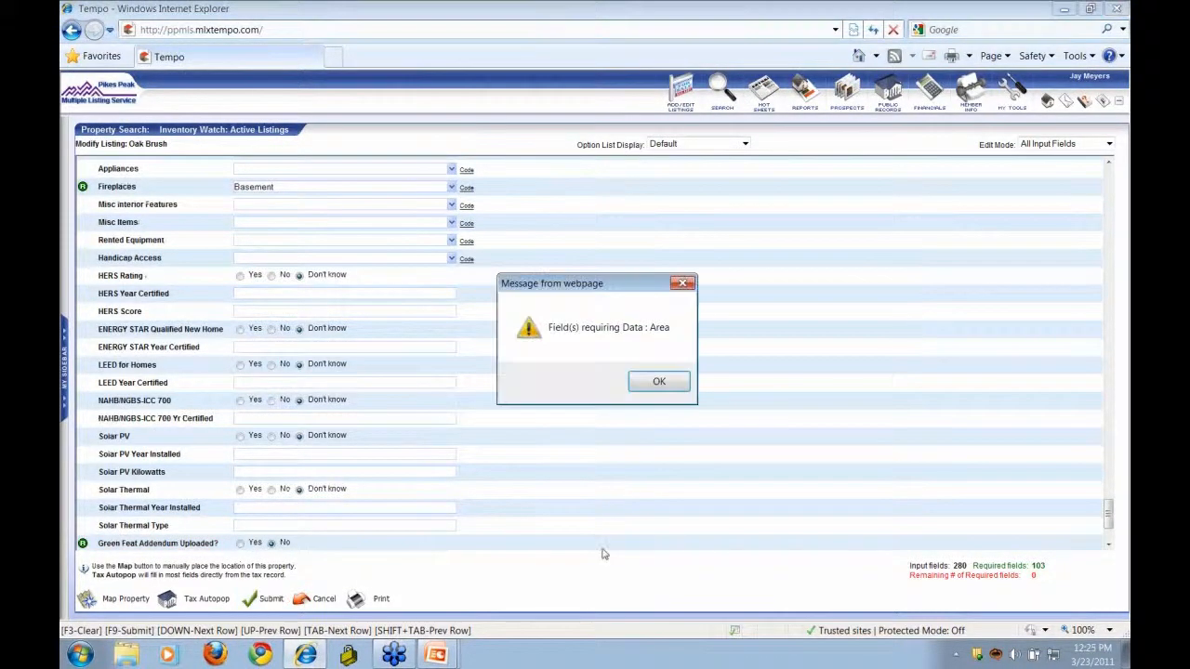
{"action": "left_click", "coordinate": [668, 386]}
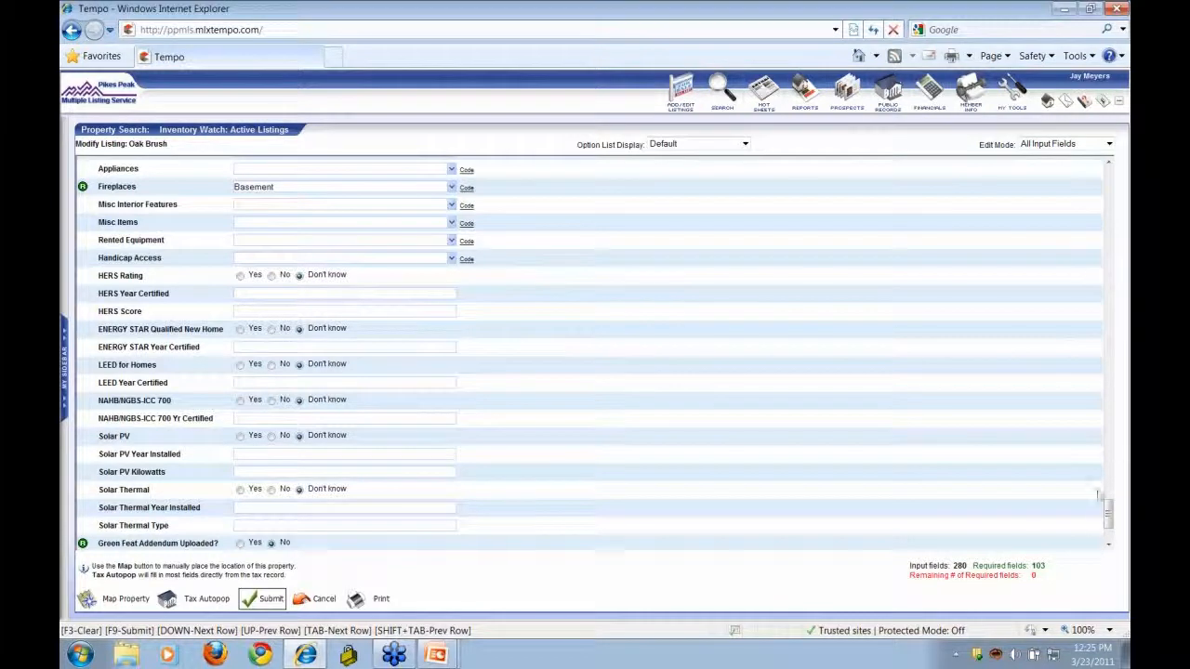
{"action": "left_click_drag", "start_coordinate": [1109, 516], "coordinate": [1108, 184]}
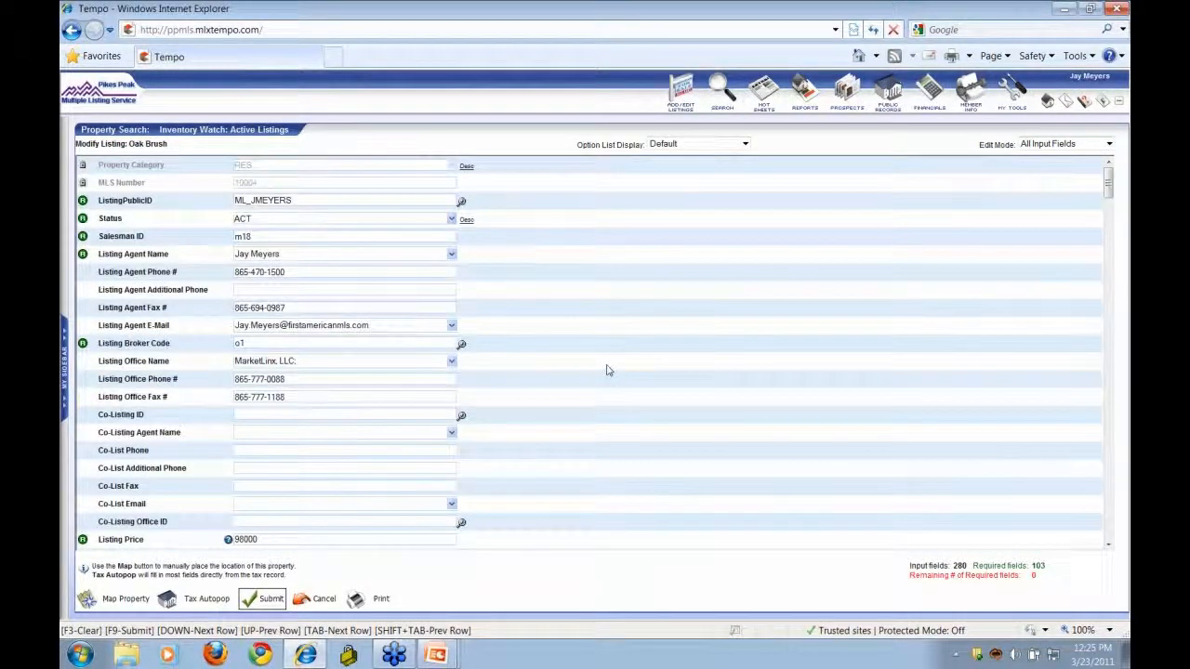
- Set the Oak Brush status to UND Under Contract - Showing and check the newly required Under Contract Date
{"action": "left_click", "coordinate": [452, 221]}
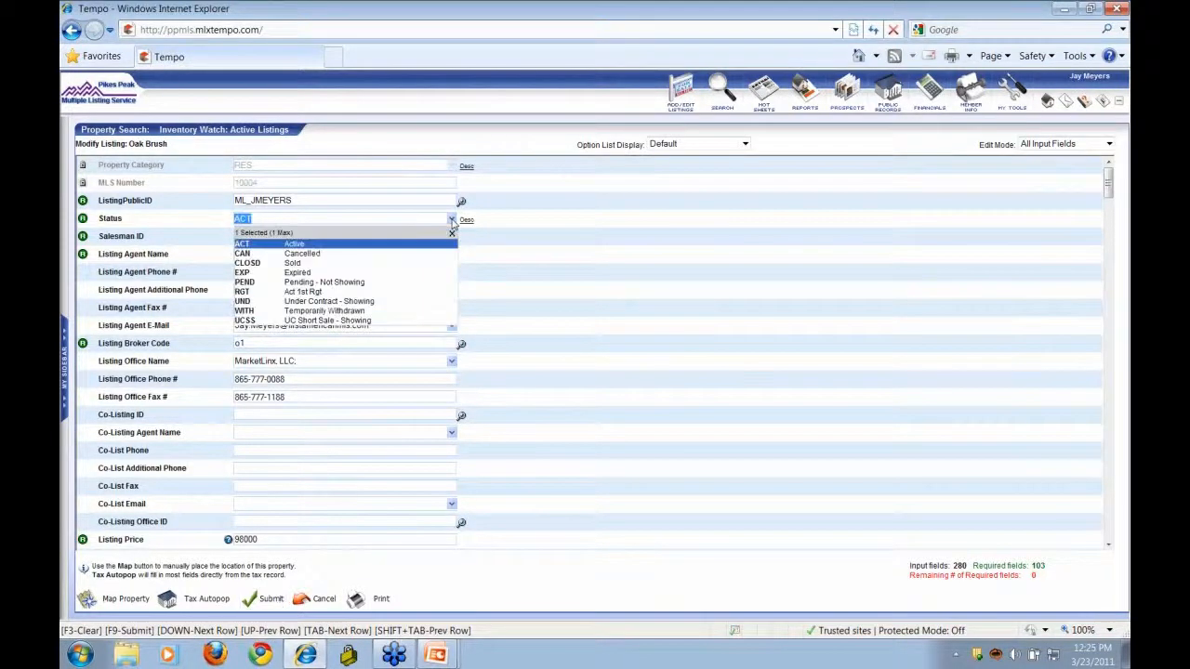
{"action": "left_click", "coordinate": [346, 305]}
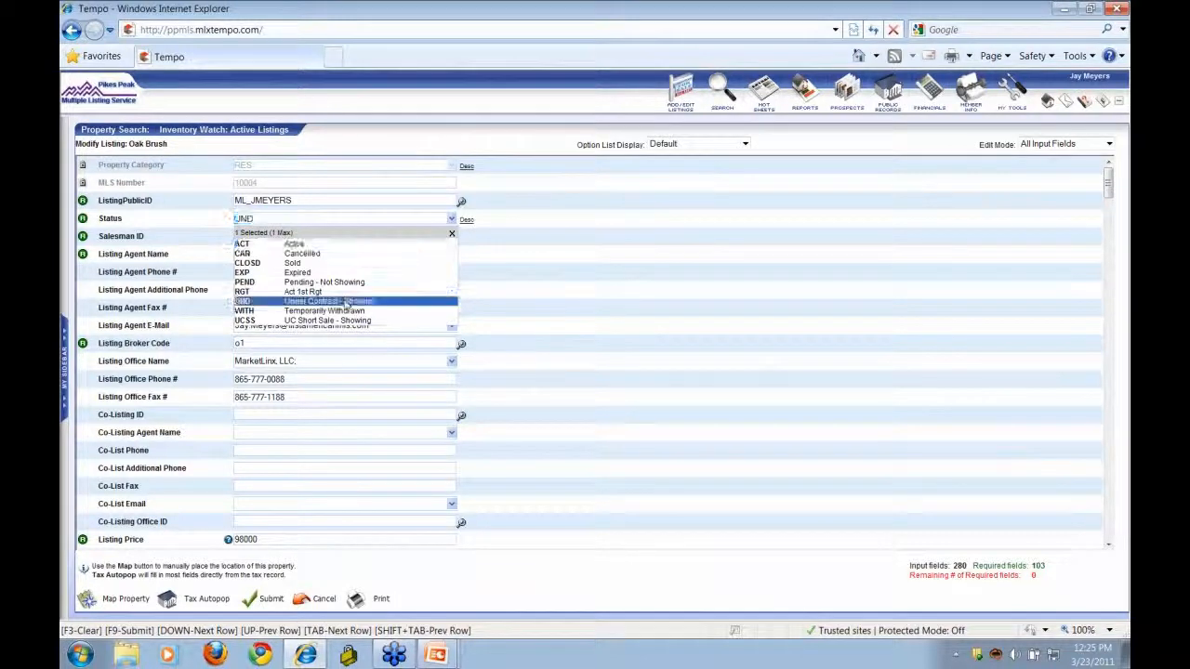
{"action": "left_click", "coordinate": [600, 321]}
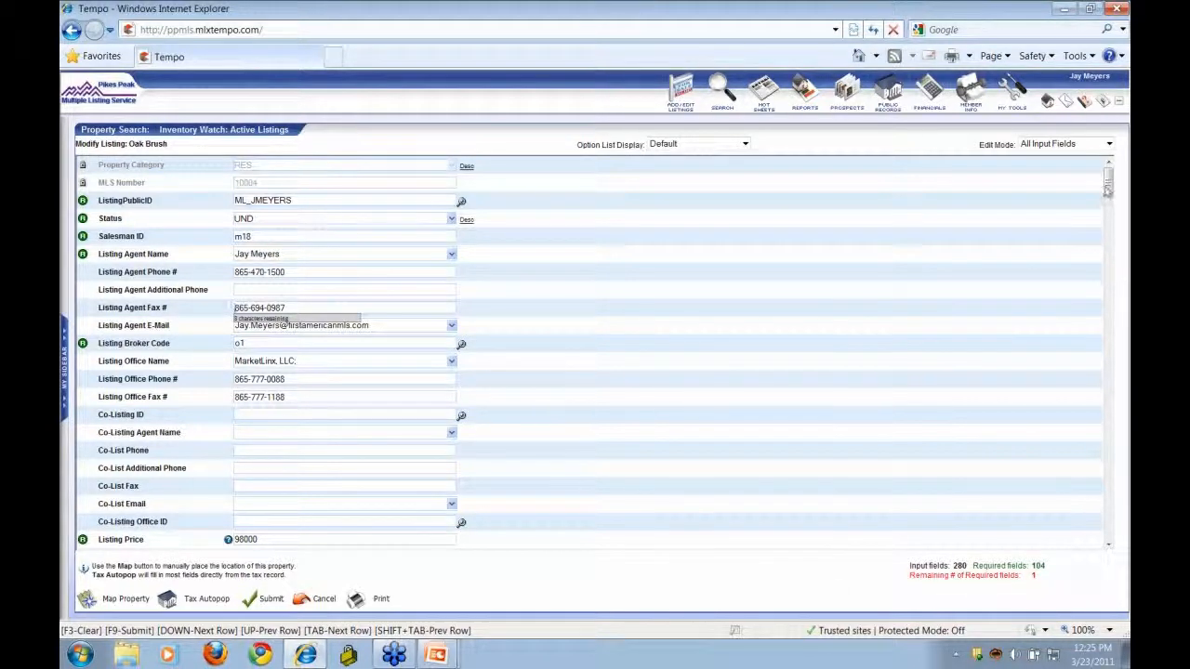
{"action": "left_click_drag", "start_coordinate": [1108, 191], "coordinate": [1126, 543]}
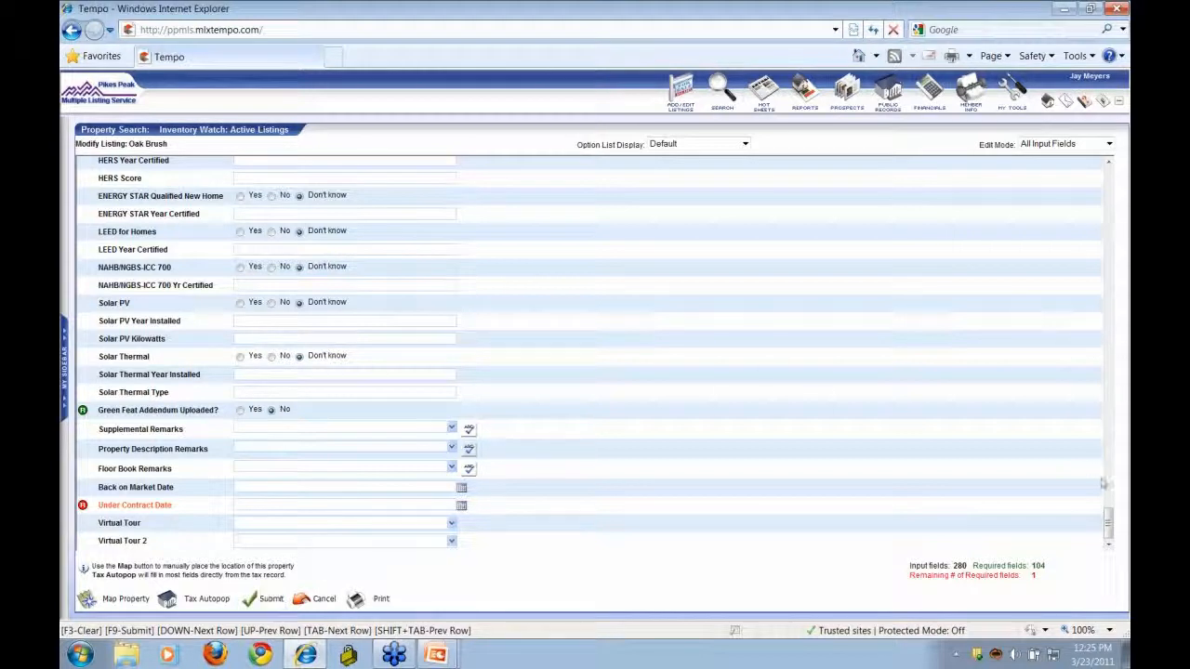
{"action": "left_click_drag", "start_coordinate": [1108, 527], "coordinate": [1108, 181]}
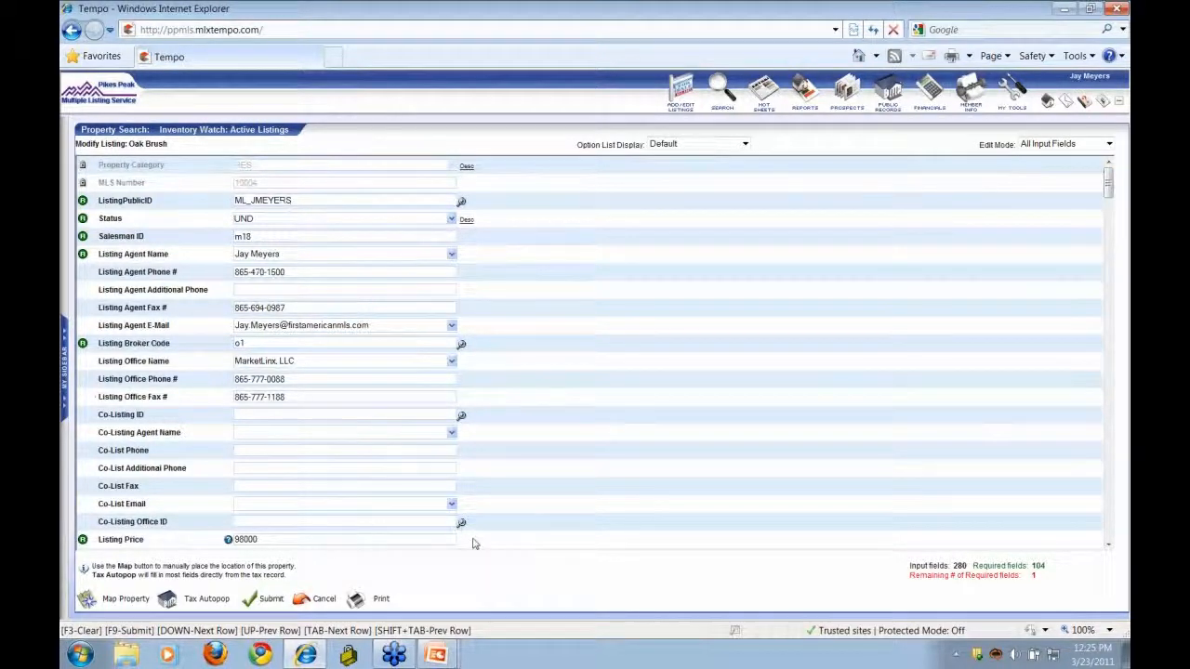
- After a failed submit, revert the status to ACT Active, then cancel the edit and confirm discarding it
{"action": "left_click", "coordinate": [269, 598]}
{"action": "left_click", "coordinate": [453, 223]}
{"action": "left_click", "coordinate": [367, 244]}
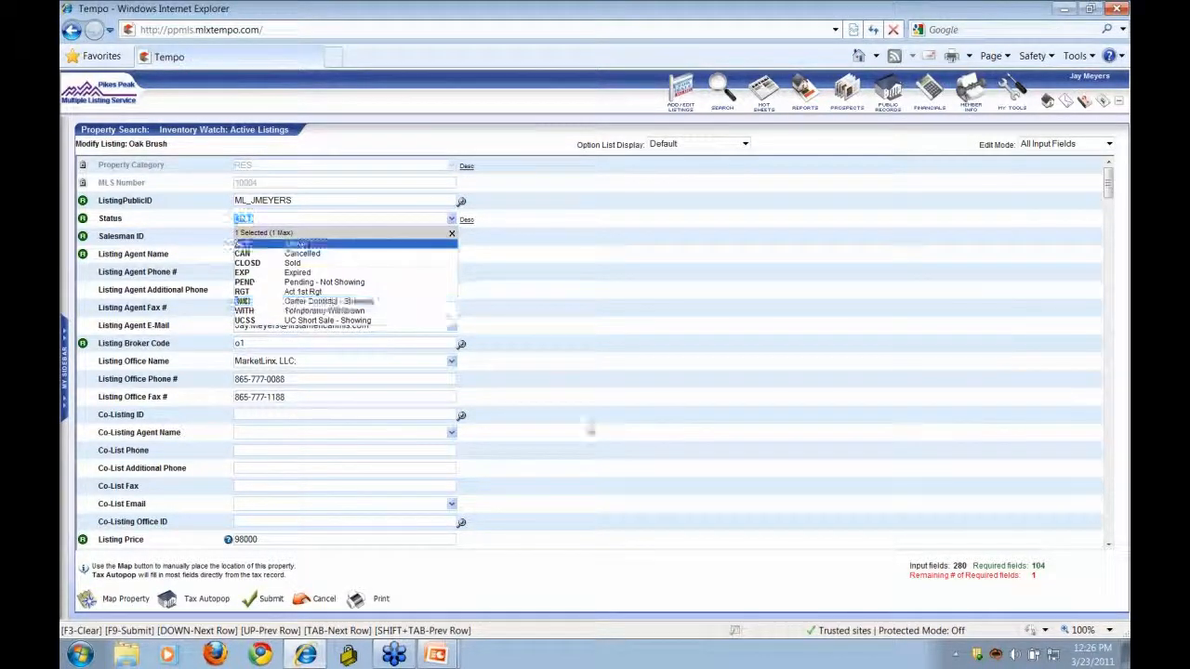
{"action": "left_click", "coordinate": [595, 437]}
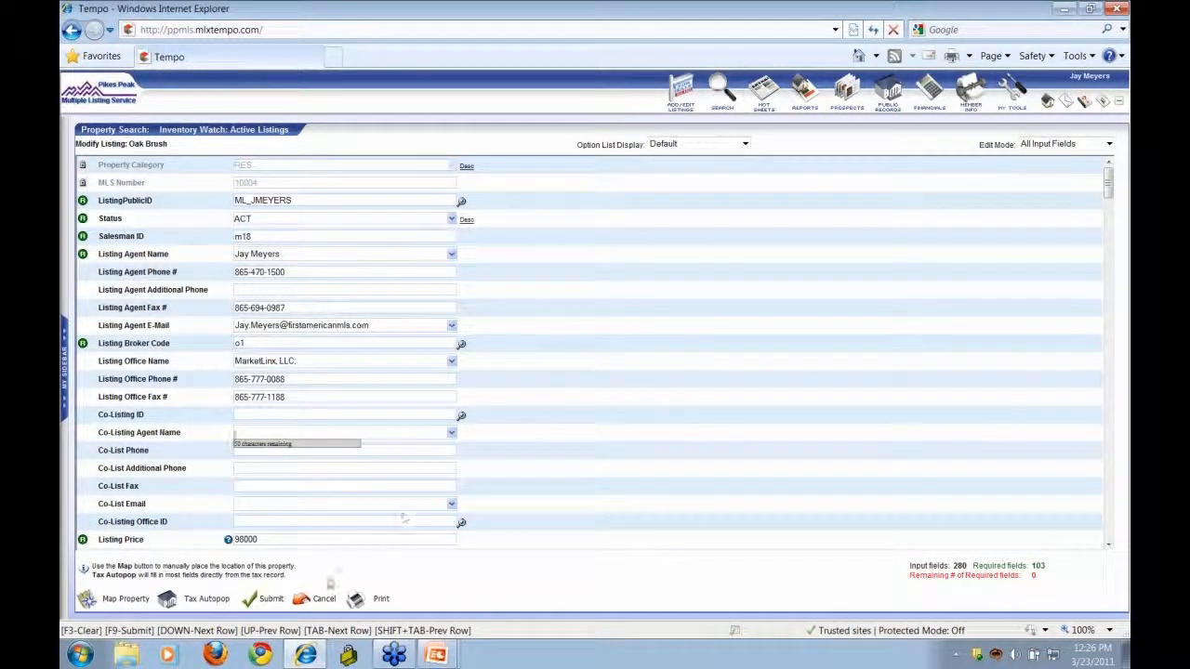
{"action": "left_click", "coordinate": [316, 599]}
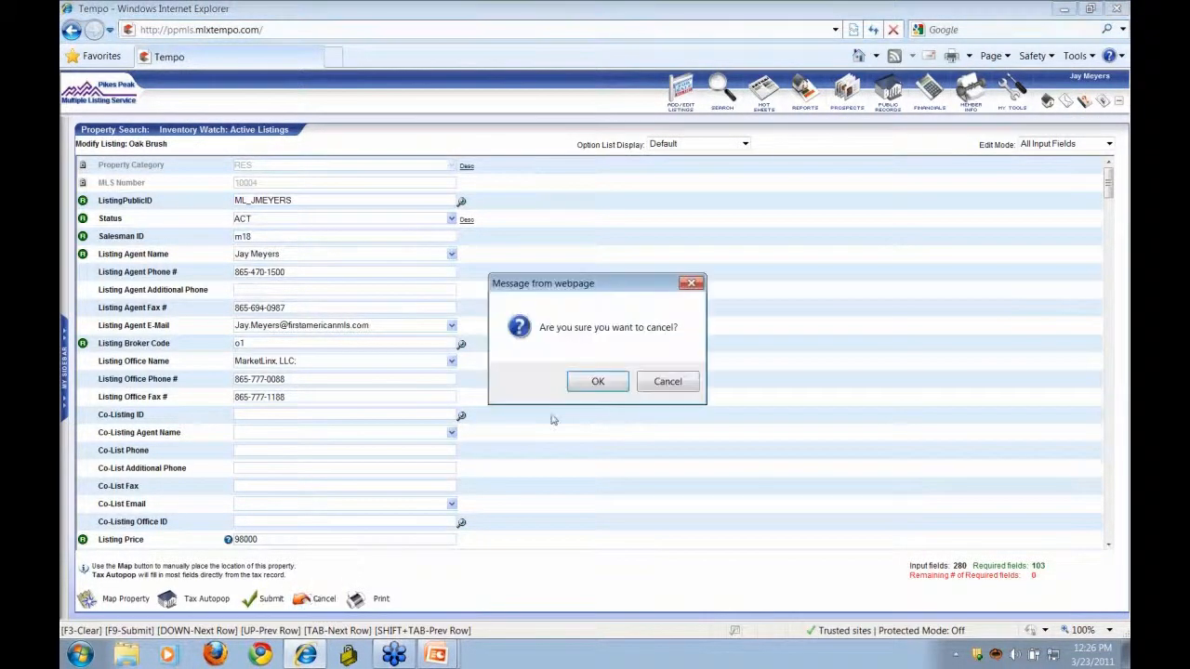
{"action": "left_click", "coordinate": [600, 382]}
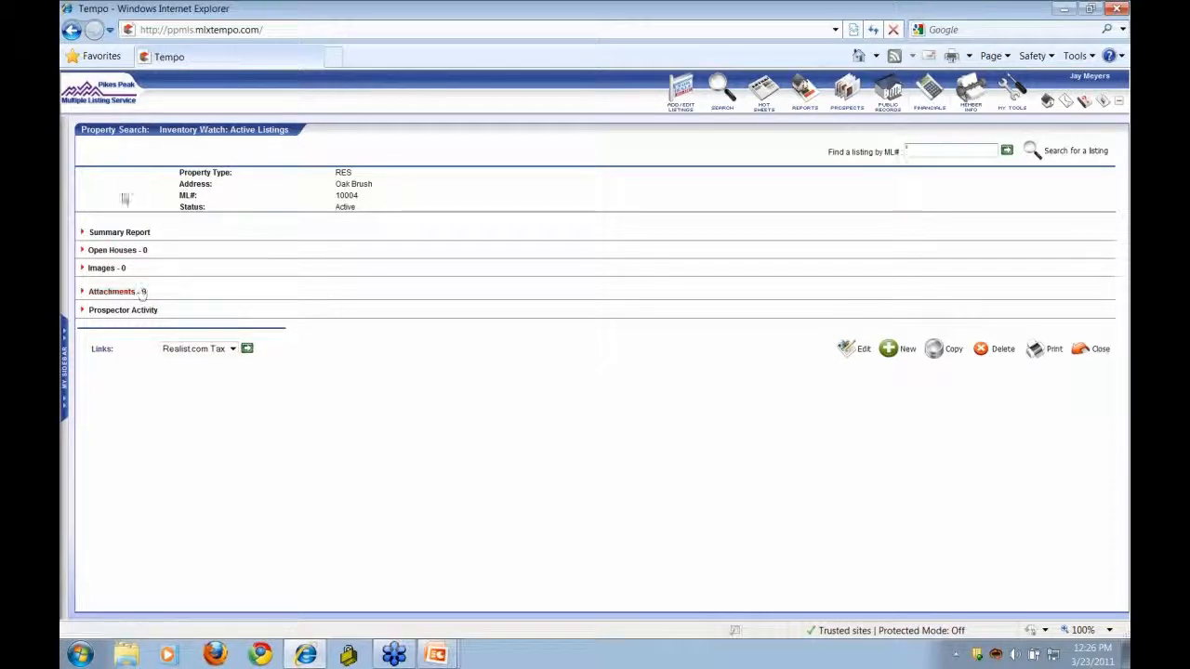
{"action": "left_click", "coordinate": [105, 235]}
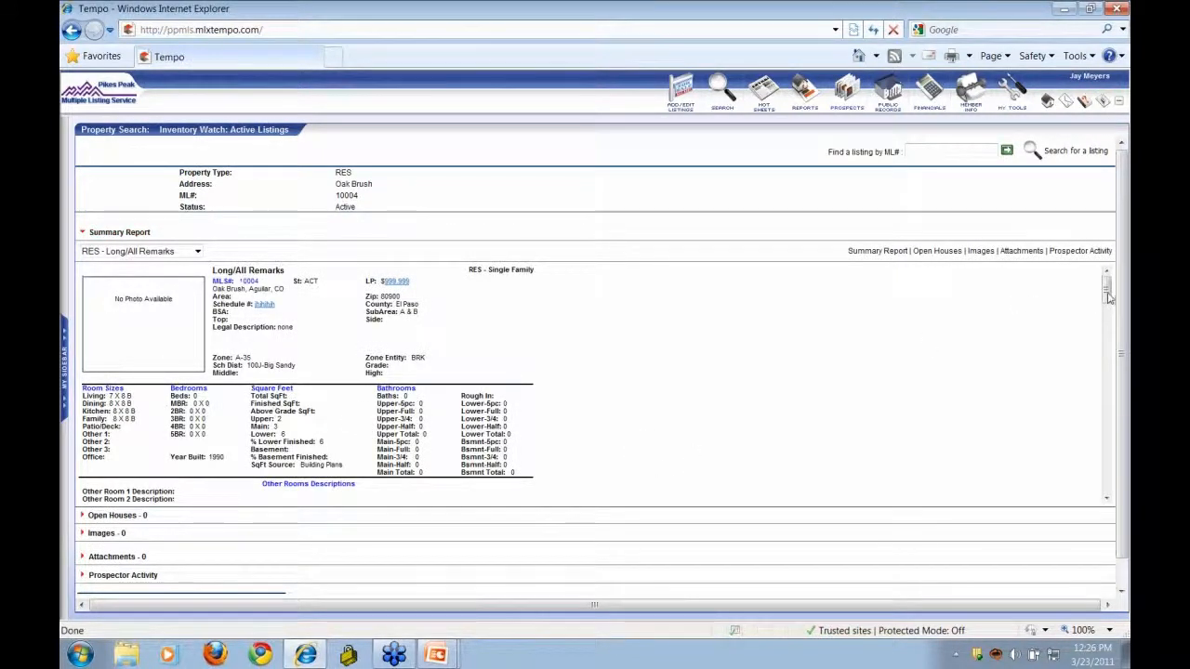
{"action": "mouse_move", "coordinate": [1107, 296]}
{"action": "left_mouse_down"}
{"action": "mouse_move", "coordinate": [1127, 461]}
{"action": "mouse_move", "coordinate": [1099, 279]}
{"action": "left_mouse_up"}
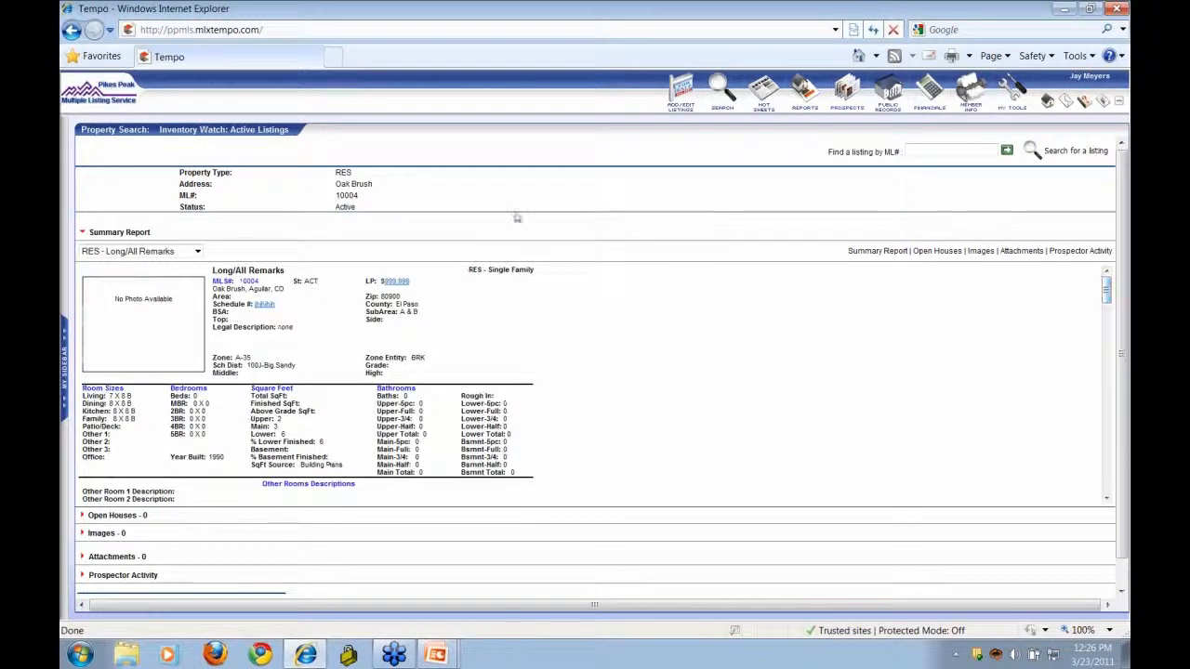
{"action": "left_click", "coordinate": [197, 252]}
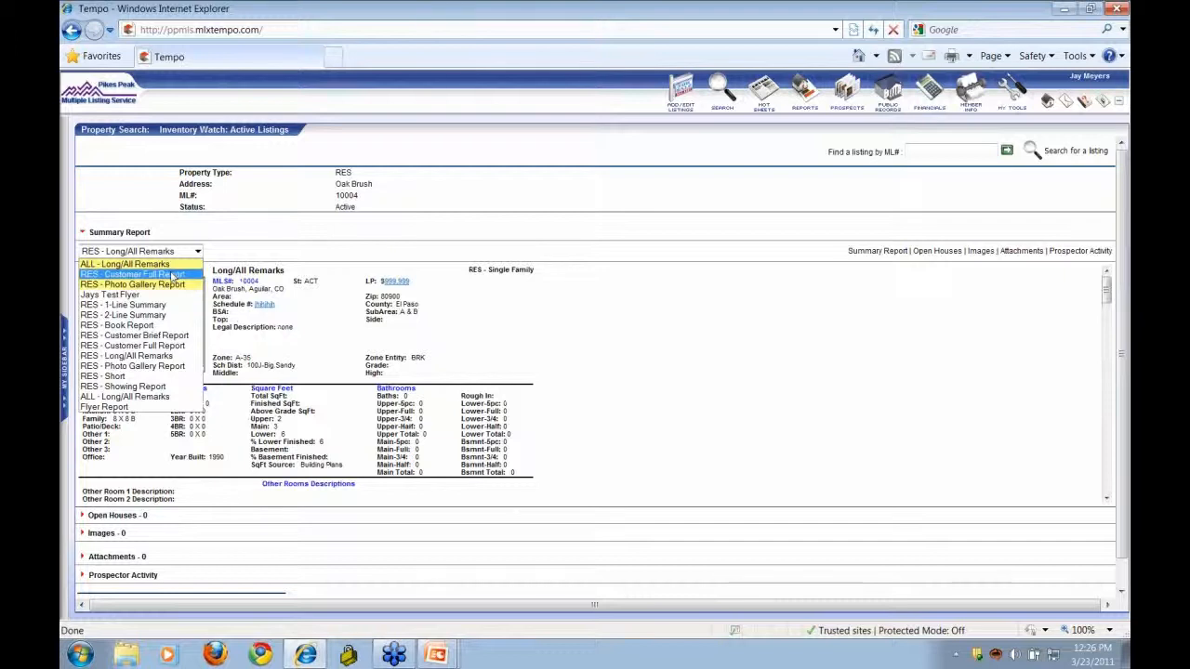
{"action": "left_click", "coordinate": [210, 252]}
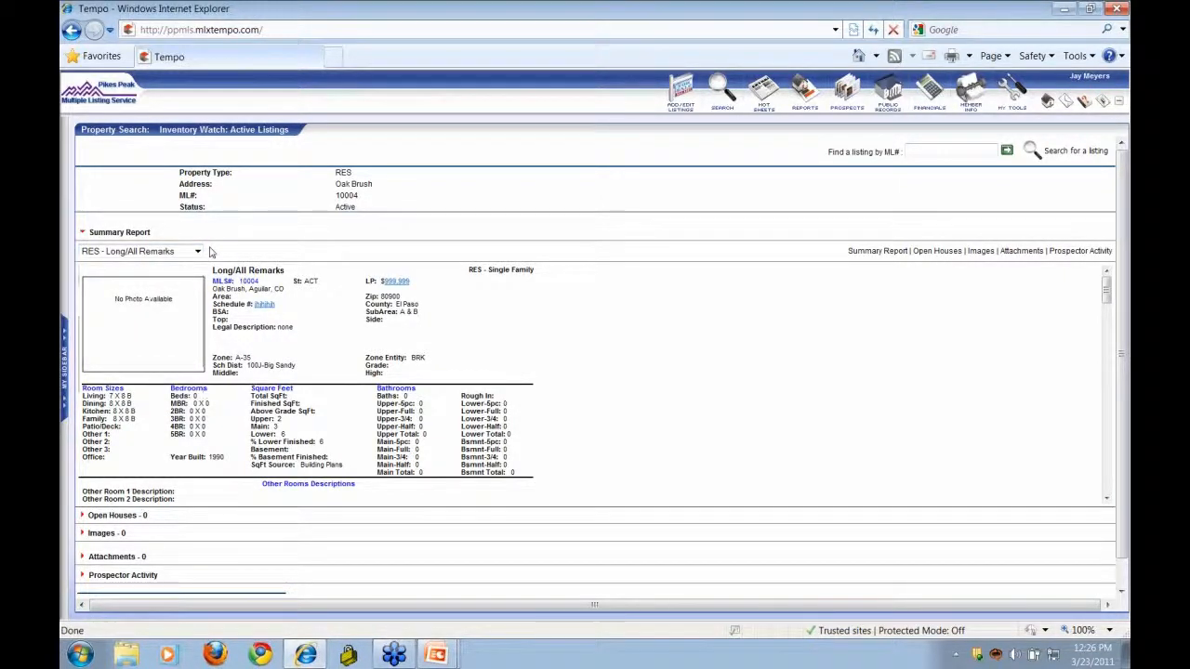
{"action": "left_click", "coordinate": [106, 235]}
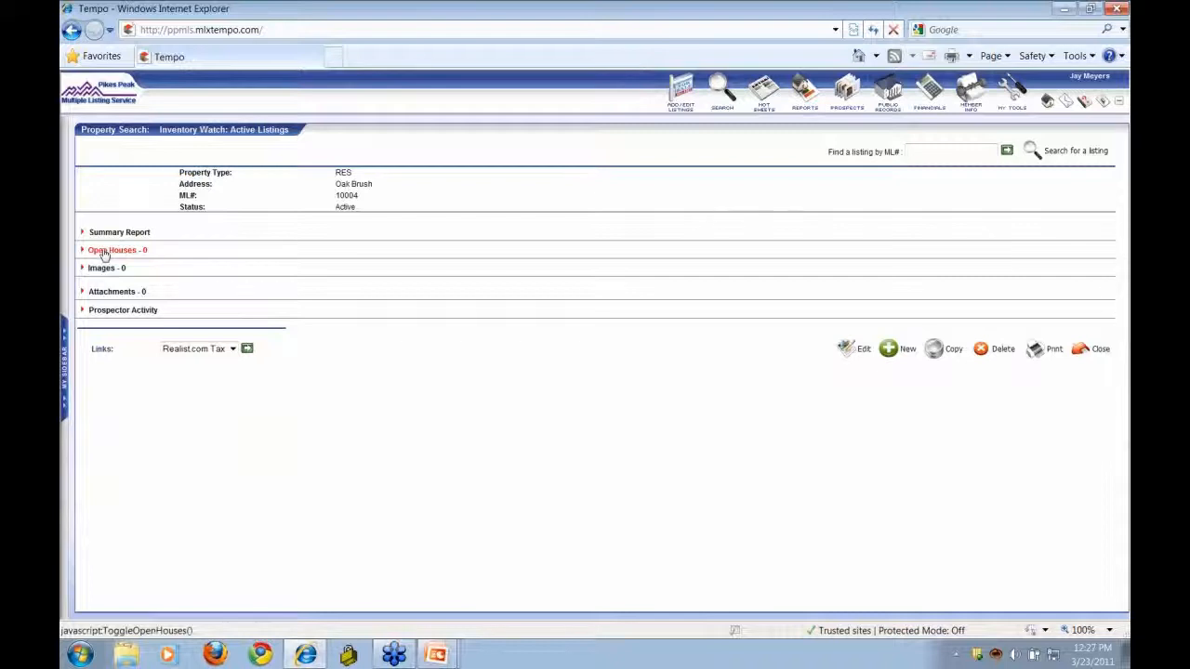
- Expand Oak Brush's Open Houses section and start adding a new open house
{"action": "left_click", "coordinate": [105, 252]}
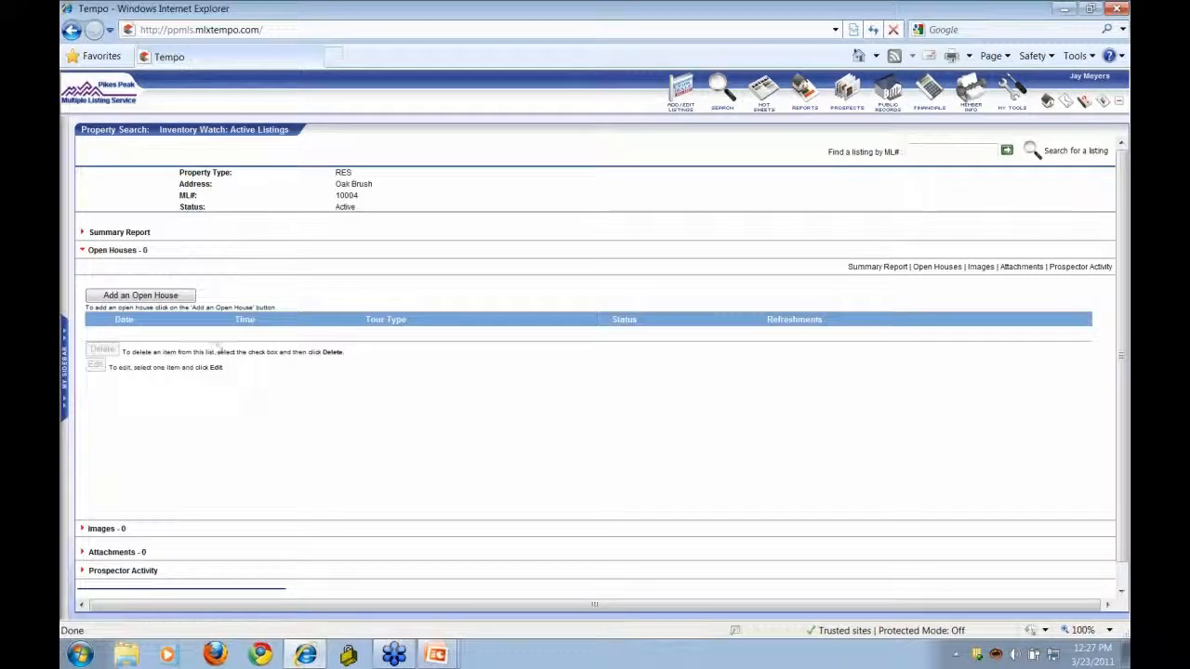
{"action": "left_click", "coordinate": [174, 299]}
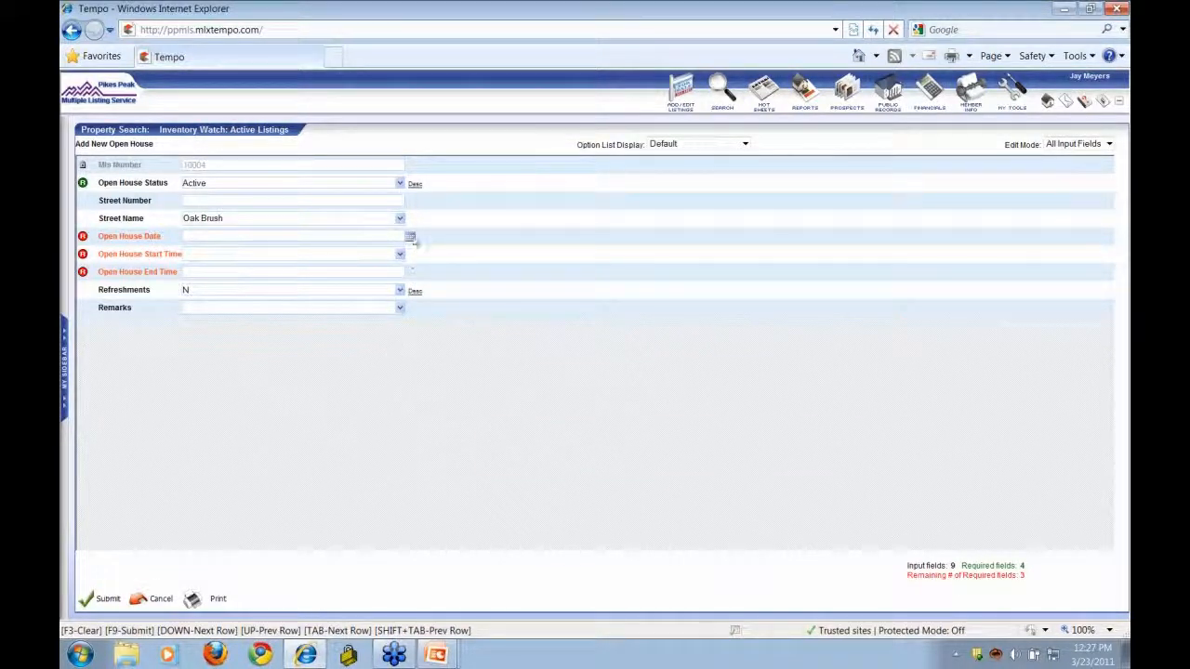
- Review the Start Time, Remarks and Refreshments options without choosing anything
{"action": "left_click", "coordinate": [401, 257]}
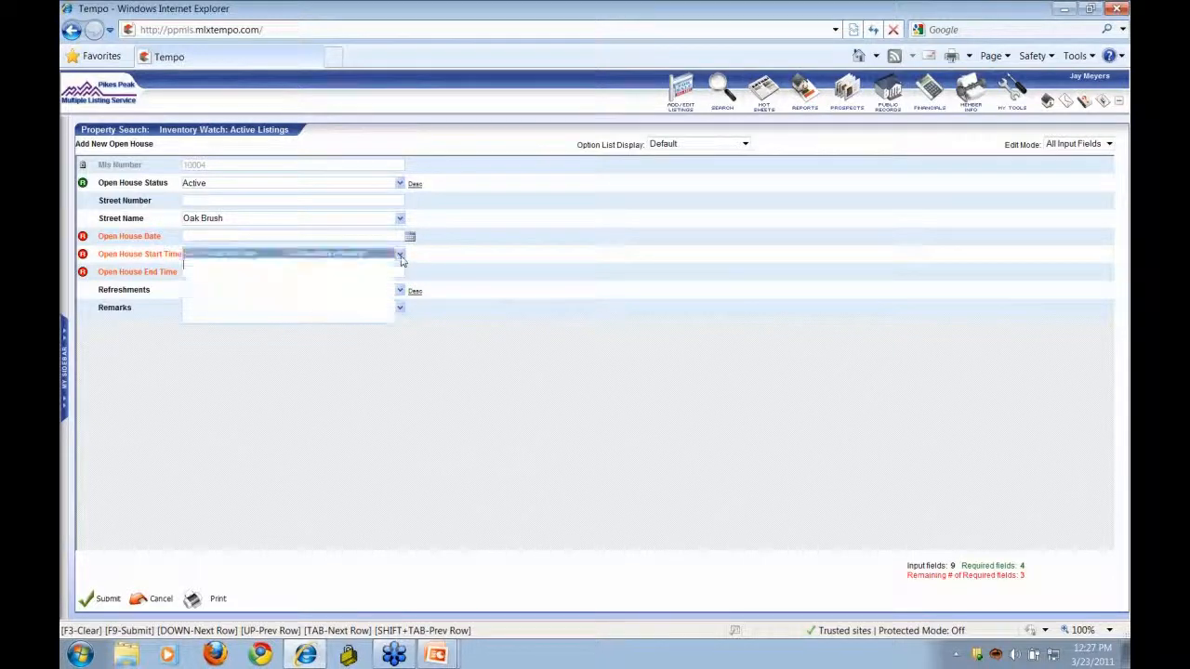
{"action": "left_click", "coordinate": [401, 257]}
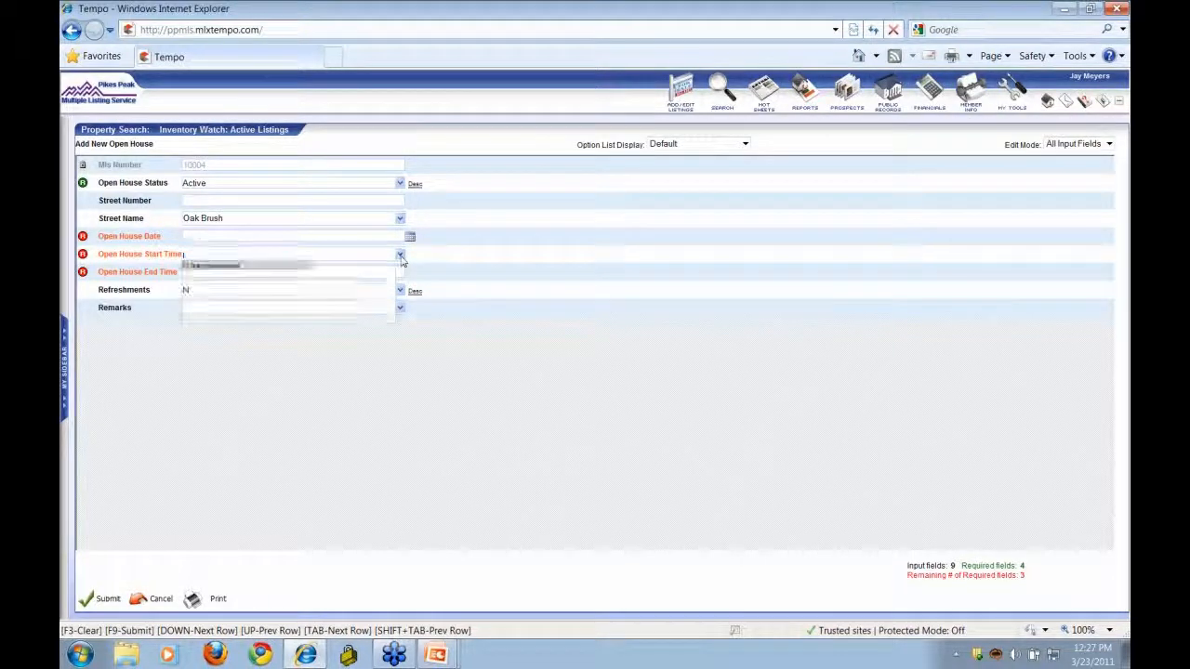
{"action": "left_click", "coordinate": [400, 308]}
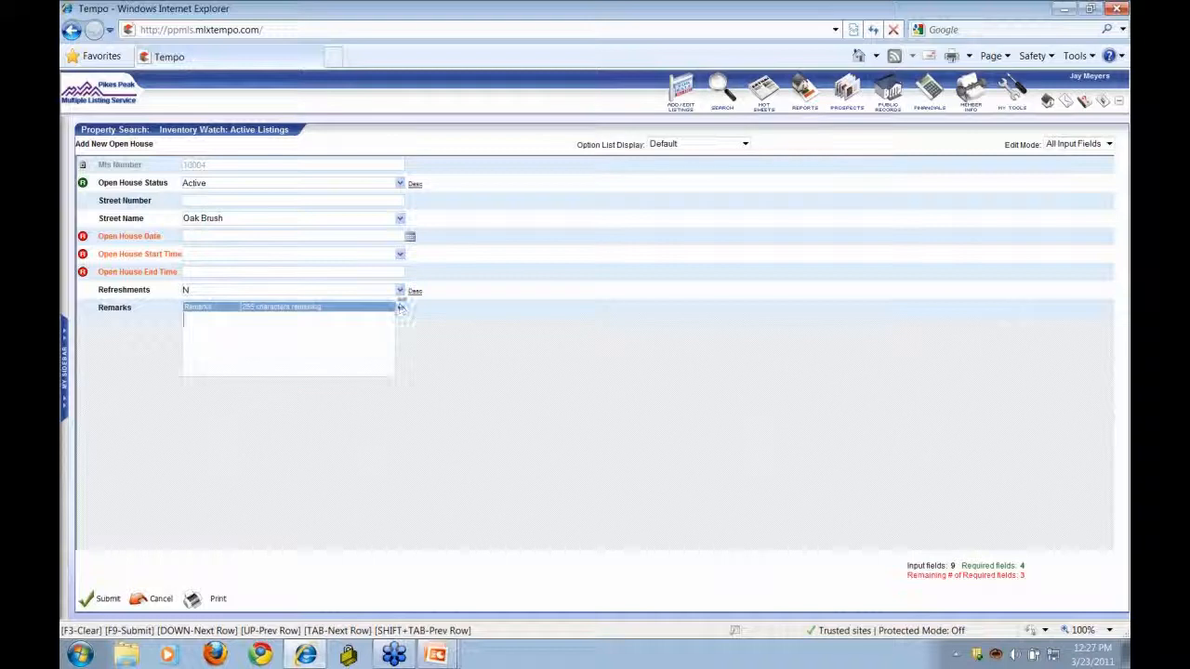
{"action": "left_click", "coordinate": [399, 291]}
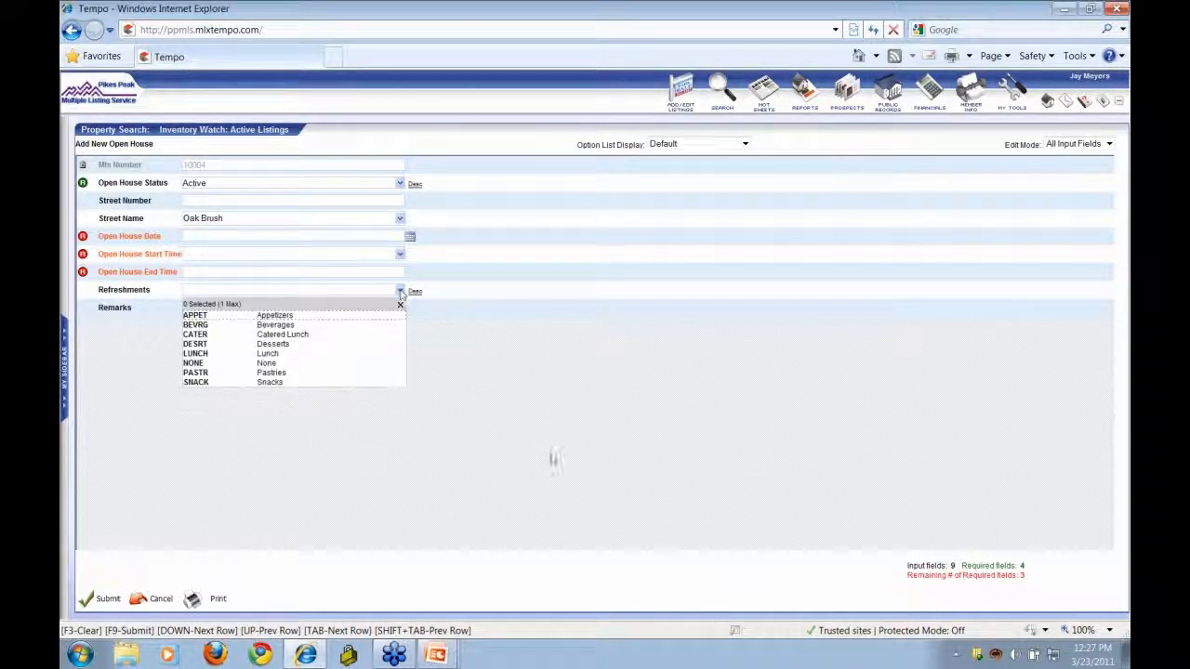
{"action": "left_click", "coordinate": [550, 460]}
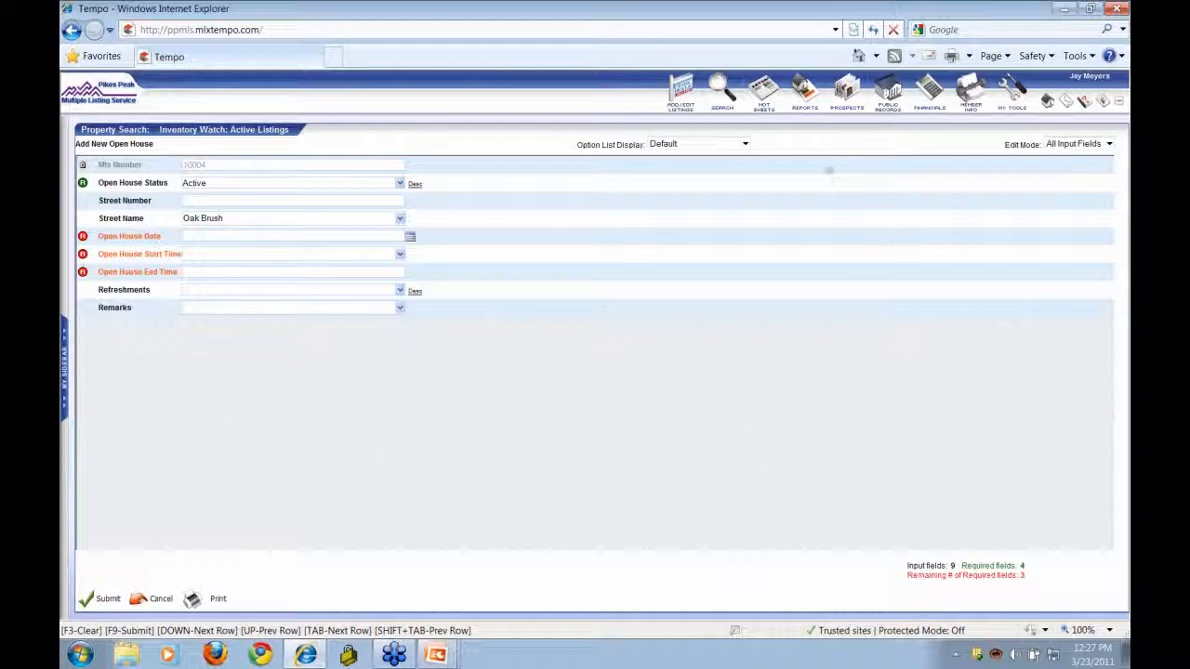
- Cancel the new open house form and confirm losing the unsaved changes
{"action": "mouse_move", "coordinate": [732, 112]}
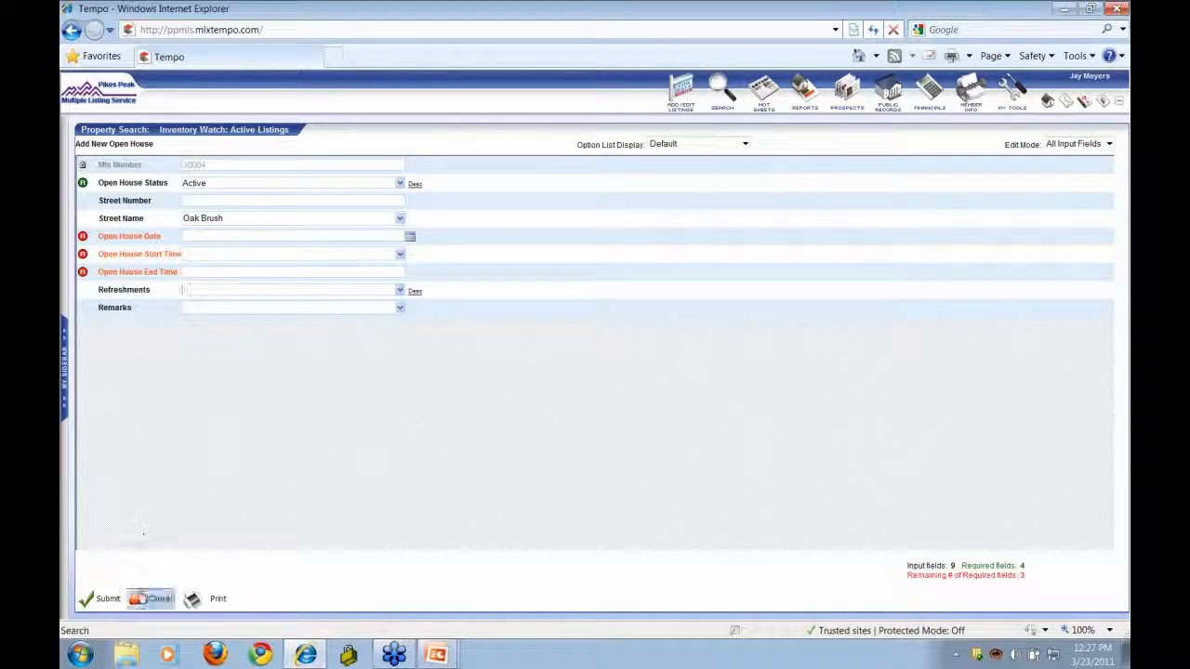
{"action": "left_click", "coordinate": [148, 601]}
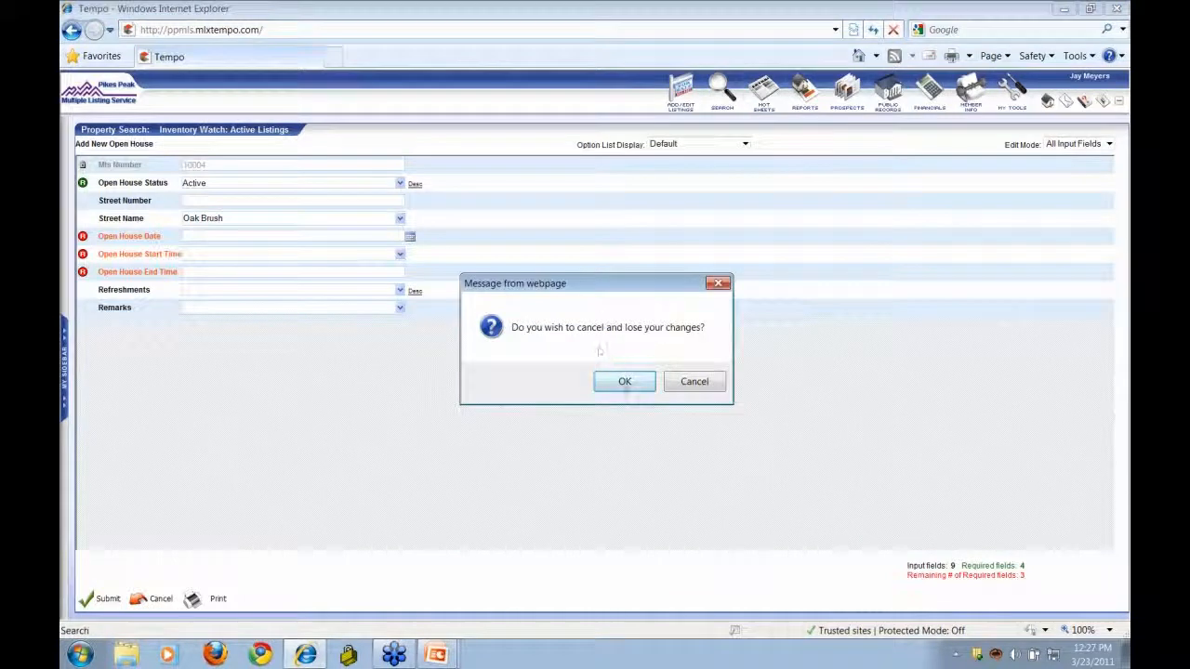
{"action": "left_click", "coordinate": [624, 383]}
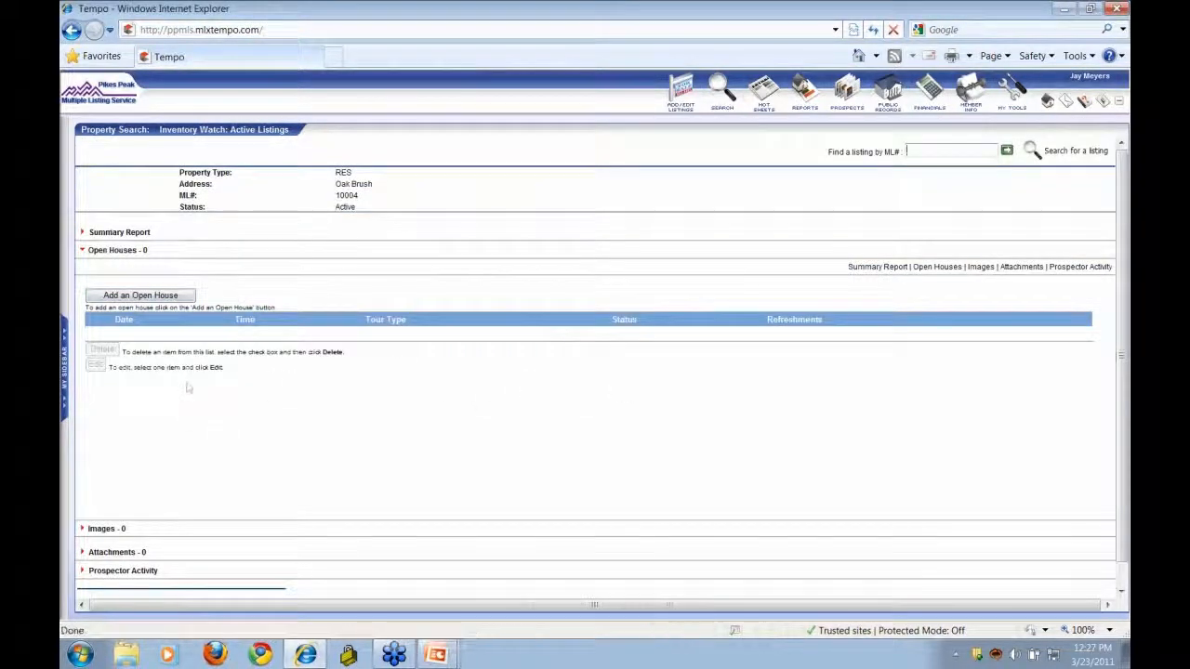